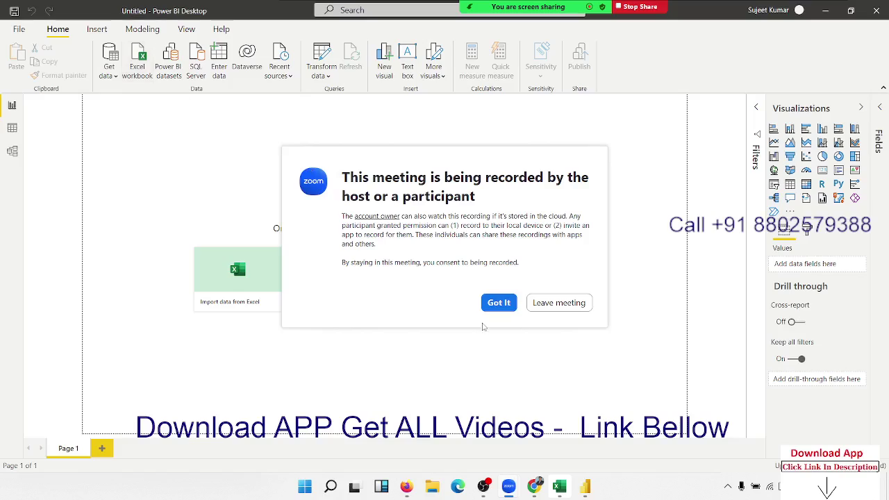
Dismiss the Zoom recording notice and open a new blank Chrome tab.
click(497, 302)
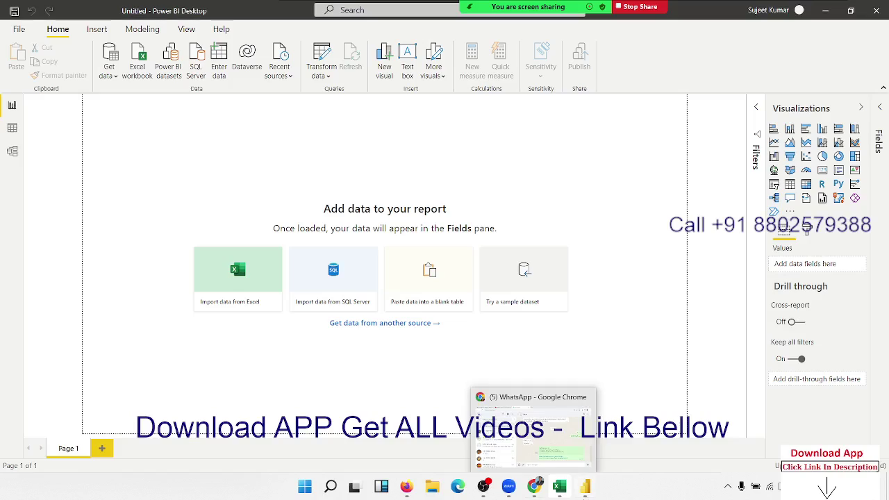
mouse_move(507, 487)
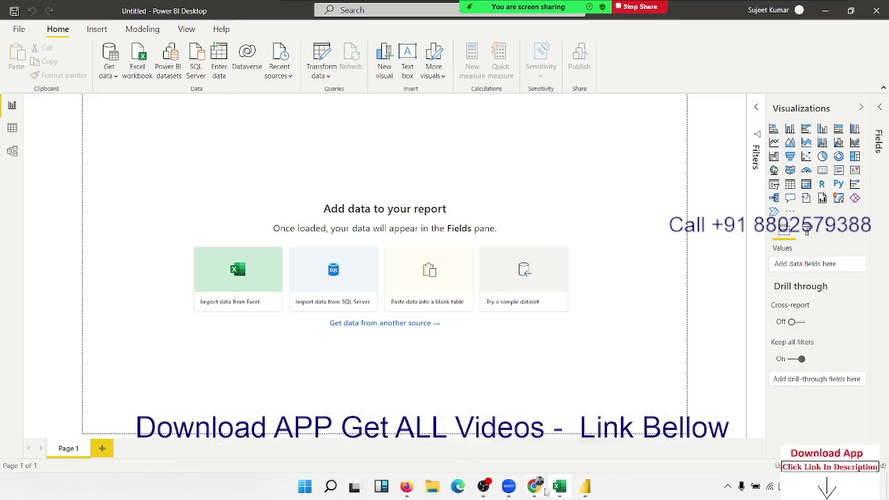
mouse_move(535, 486)
click(533, 443)
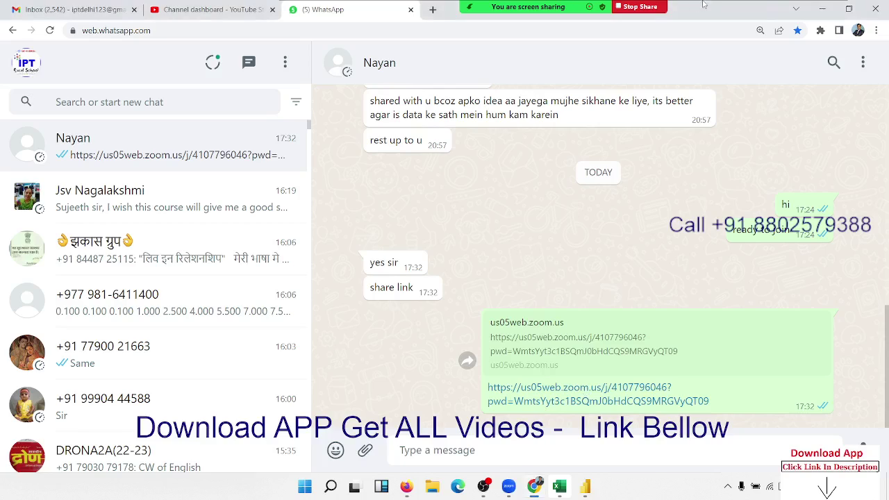
mouse_move(470, 34)
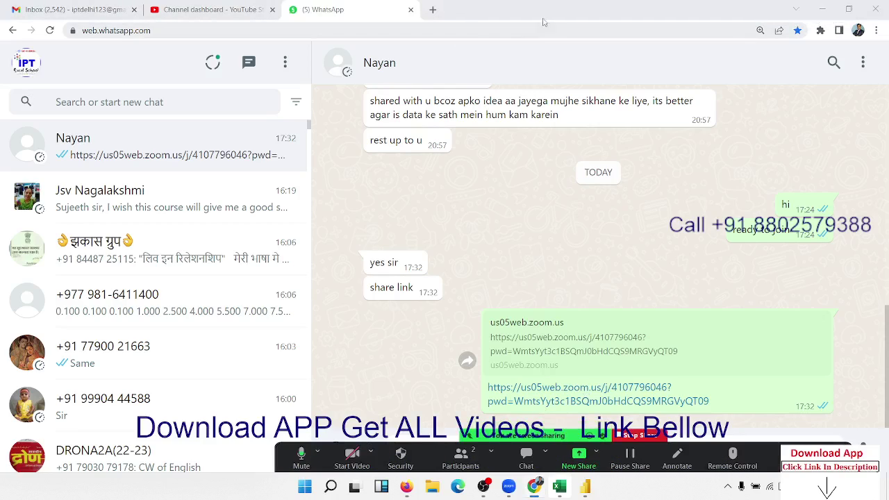
click(434, 10)
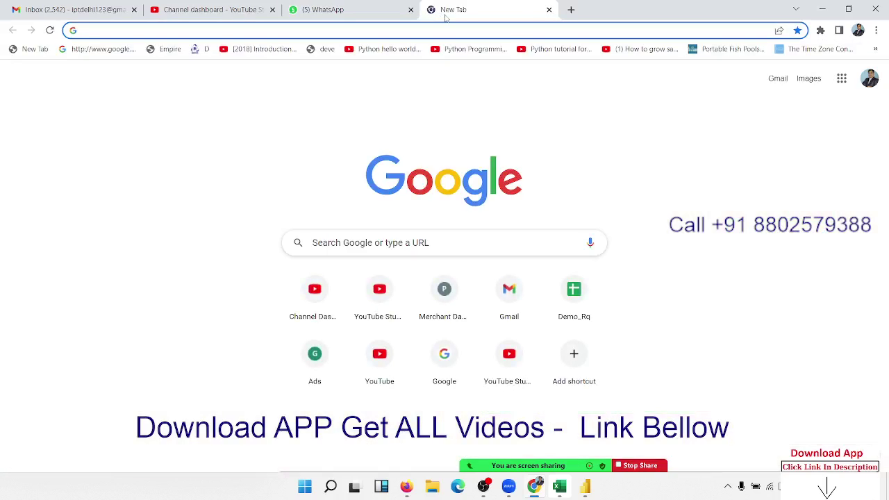
Go to powerbi.microsoft.com by accepting the address-bar autocomplete for 'po'.
text(po)
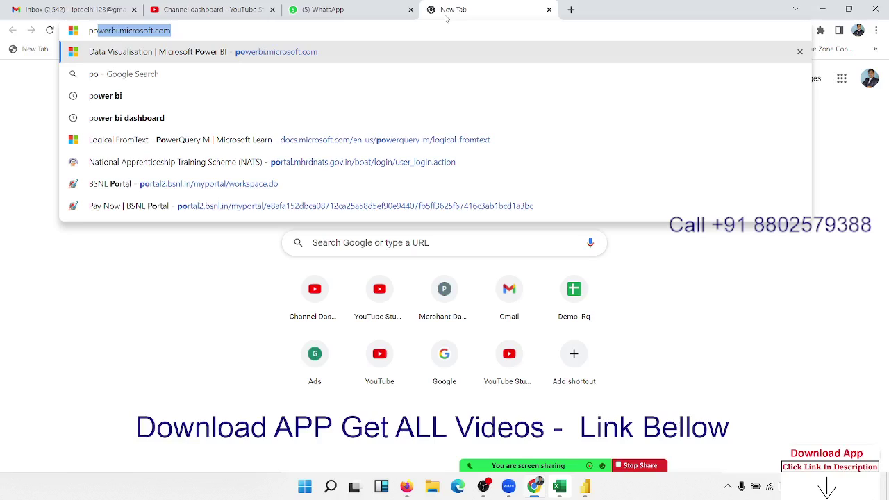
key(Right)
key(Return)
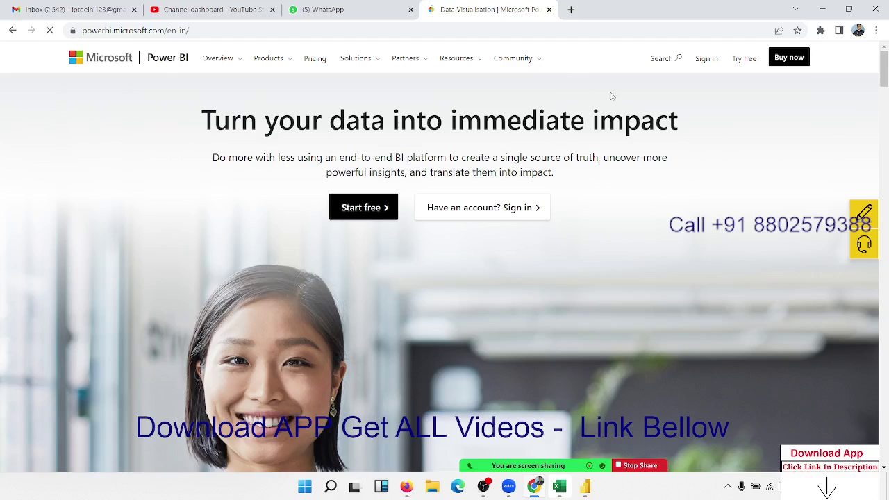
scroll(671, 171, down, 3)
scroll(555, 125, up, 3)
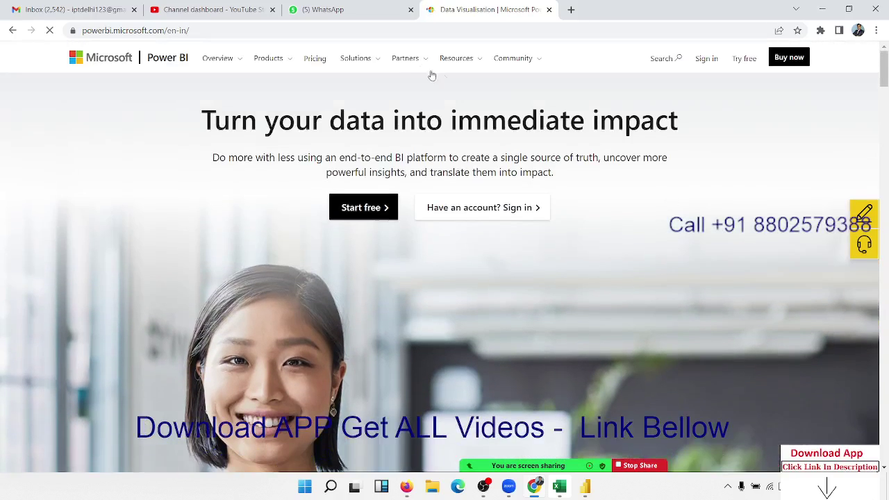
Open Pricing, highlight the ₹720 Pro price, and scroll to the plans comparison table.
click(303, 63)
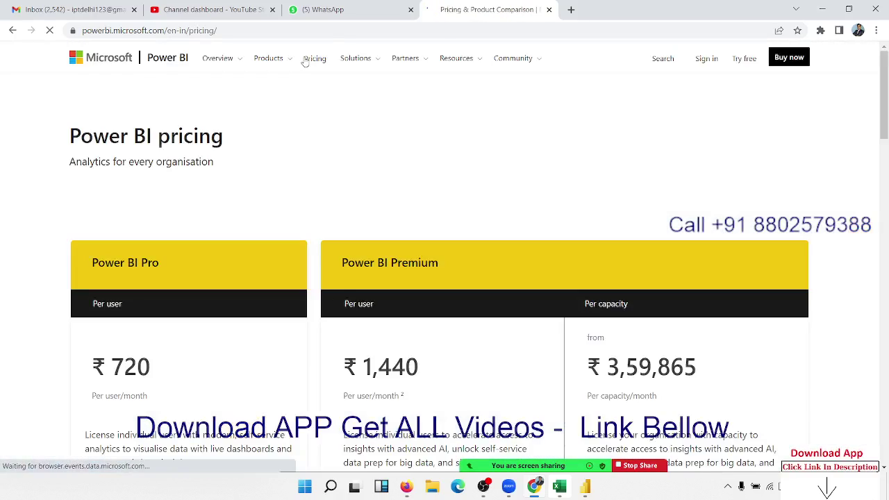
scroll(413, 230, down, 3)
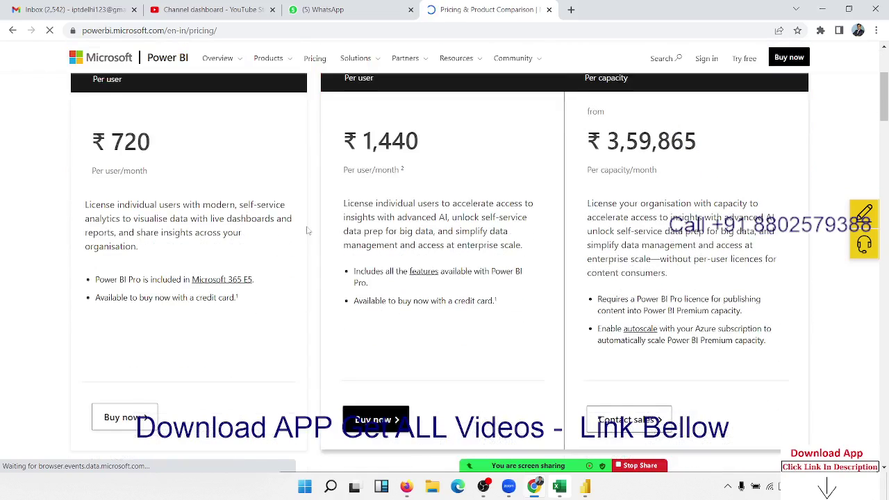
double_click(116, 148)
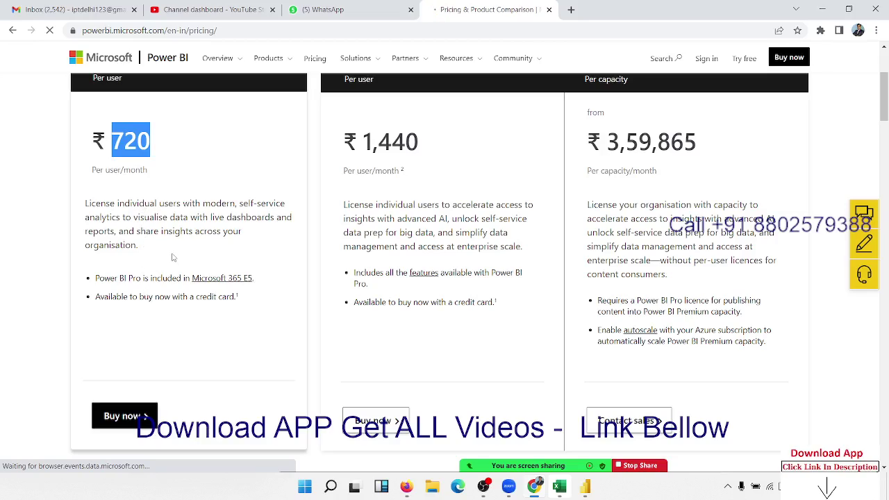
scroll(173, 259, down, 3)
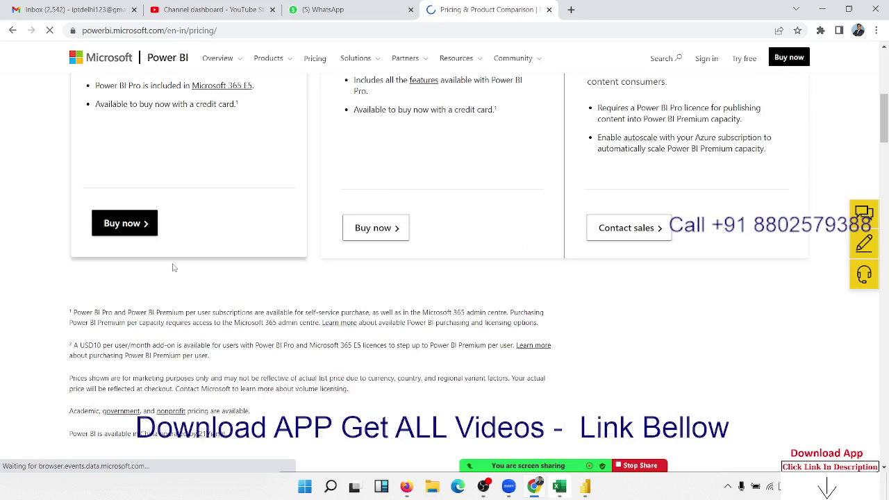
scroll(177, 259, down, 6)
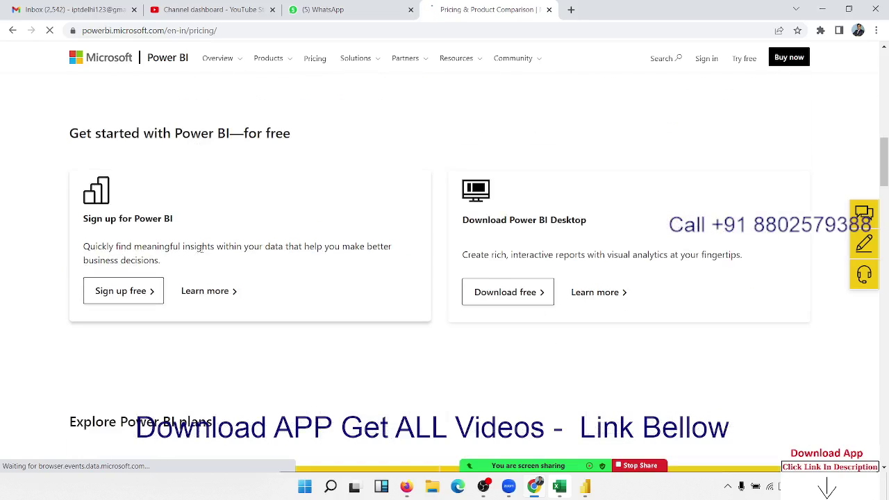
scroll(207, 275, down, 3)
scroll(207, 274, down, 3)
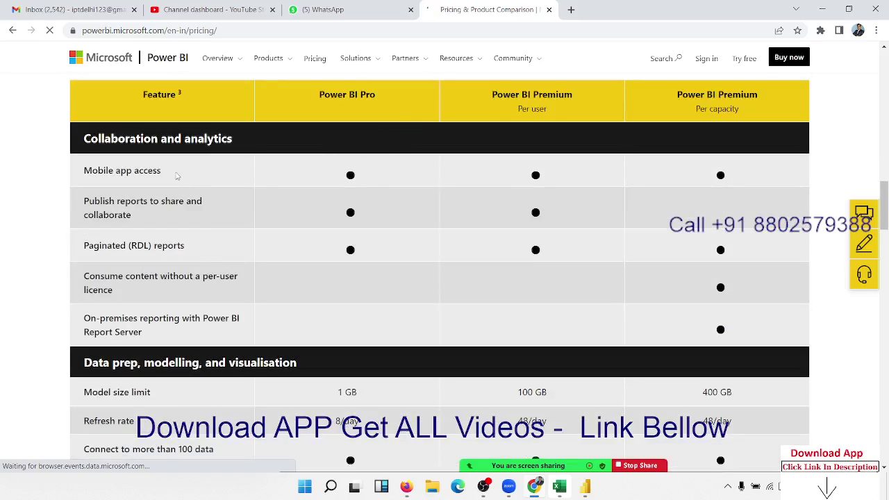
double_click(149, 171)
triple_click(171, 206)
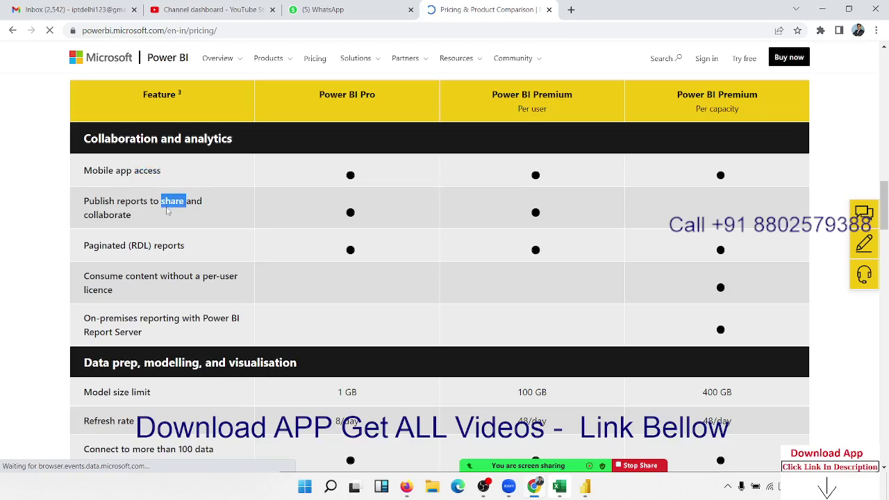
triple_click(162, 248)
scroll(212, 299, down, 3)
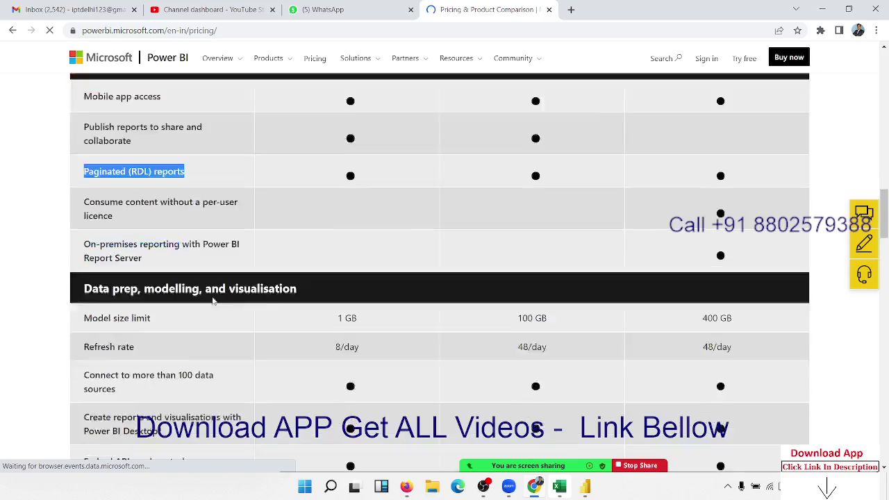
triple_click(131, 200)
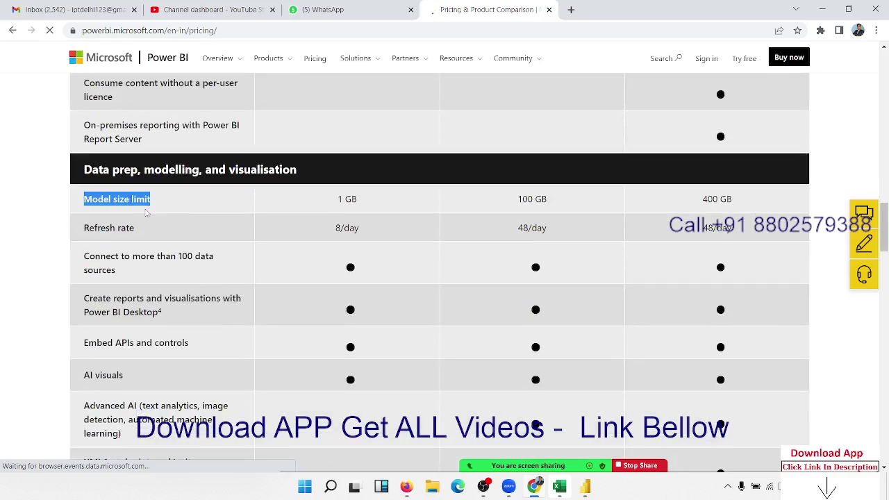
triple_click(135, 229)
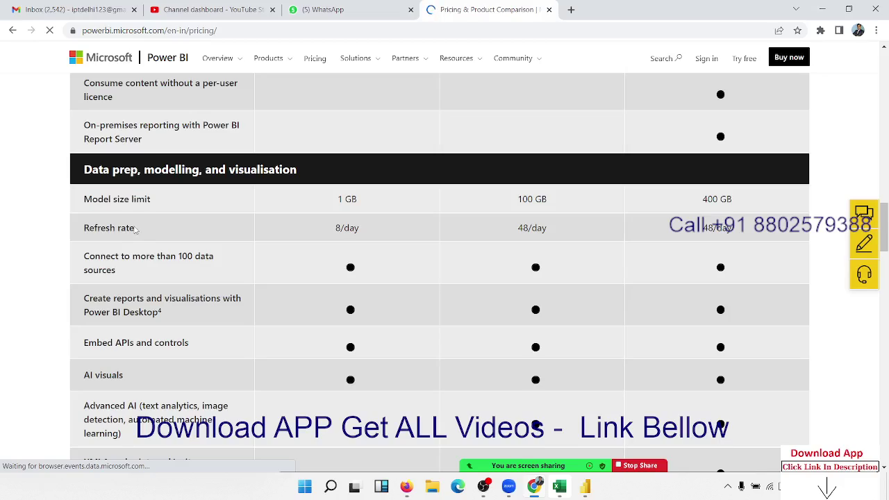
click(340, 228)
double_click(340, 227)
triple_click(347, 224)
double_click(535, 228)
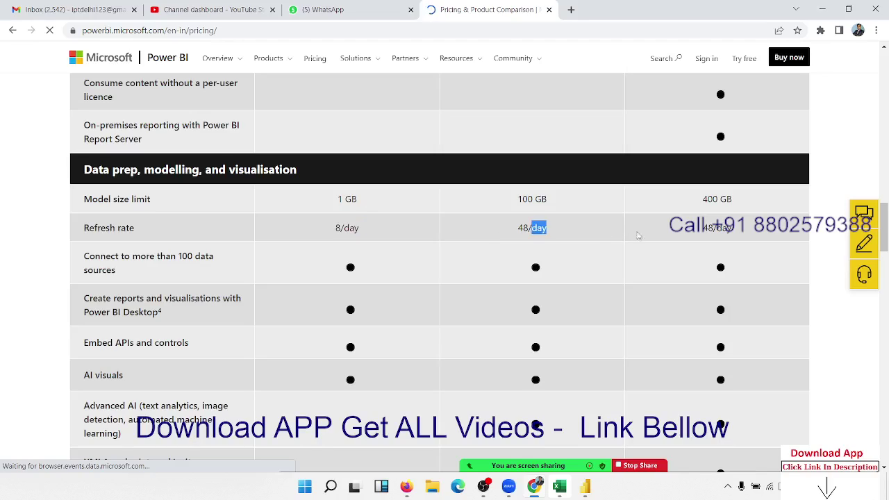
double_click(704, 228)
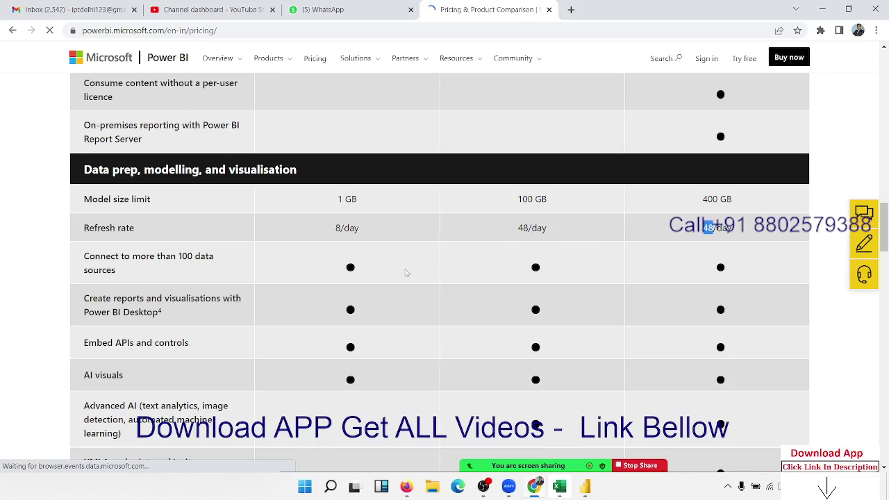
triple_click(175, 266)
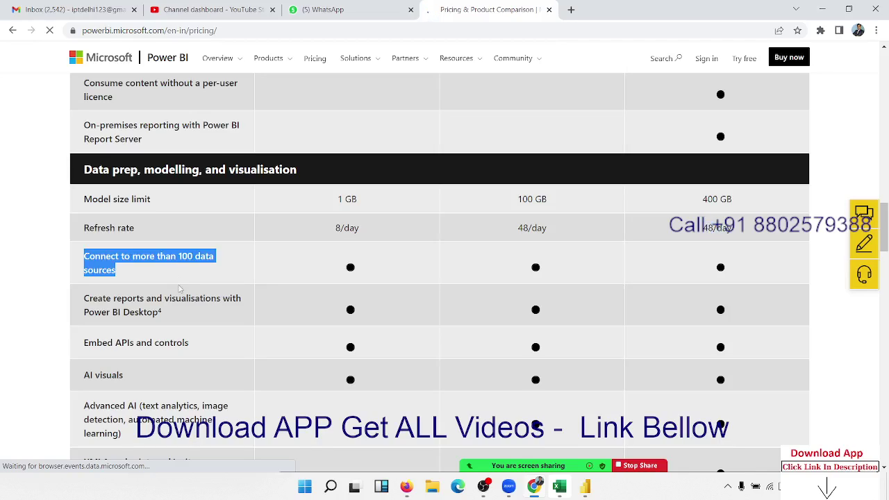
double_click(207, 256)
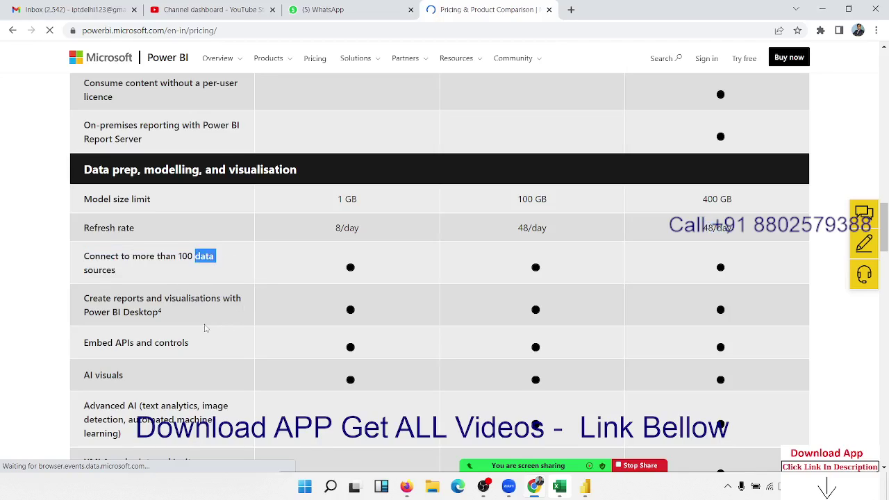
double_click(172, 342)
Scroll down the comparison table and highlight the Maximum storage row.
click(187, 367)
scroll(186, 369, down, 3)
scroll(186, 369, down, 3)
scroll(186, 364, down, 3)
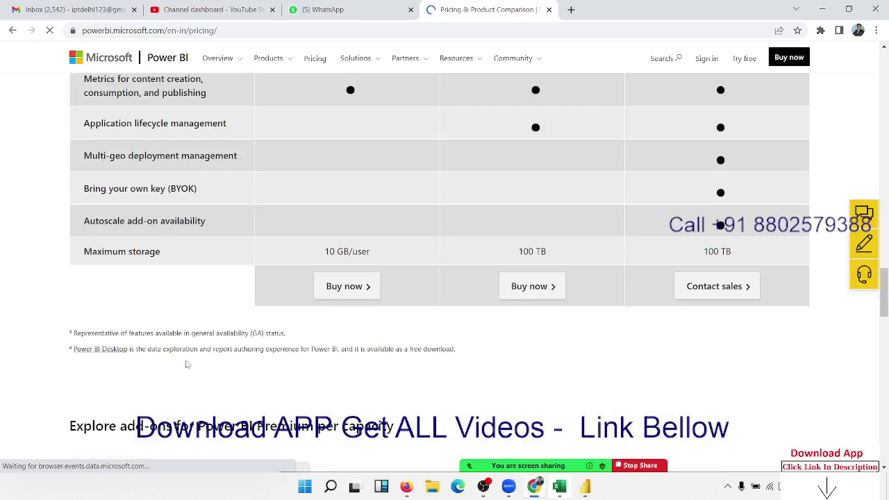
double_click(133, 253)
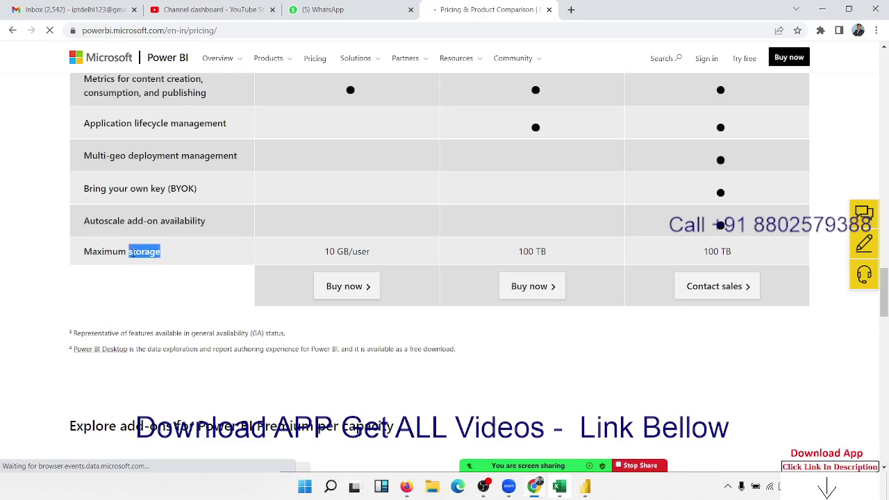
triple_click(132, 254)
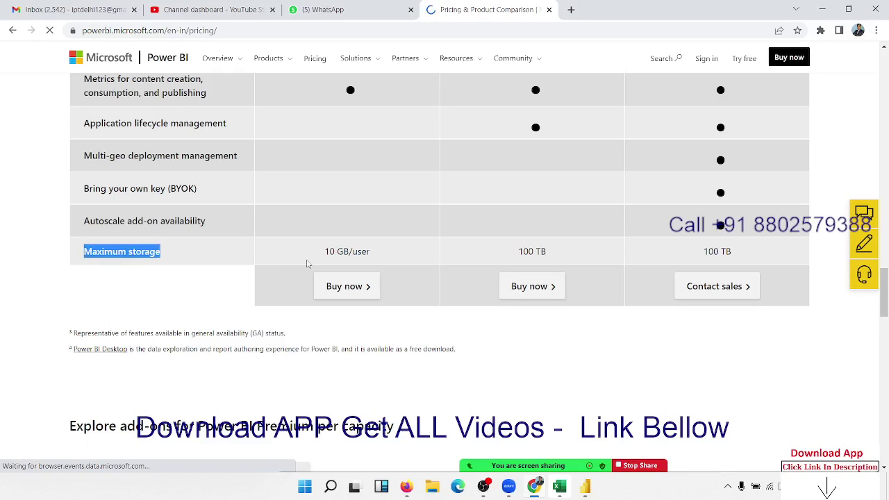
Scroll back up the pricing page and return to Power BI Desktop.
scroll(307, 263, up, 5)
scroll(323, 265, up, 5)
scroll(323, 266, up, 5)
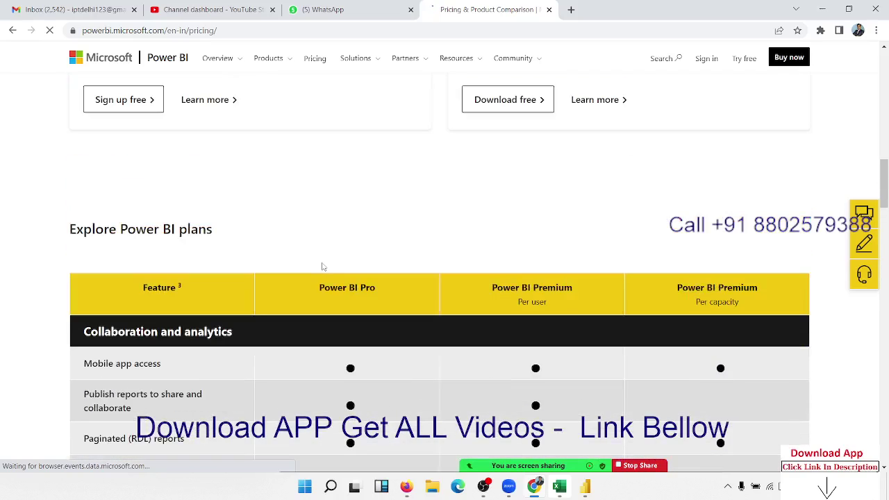
scroll(322, 265, up, 3)
scroll(323, 267, up, 2)
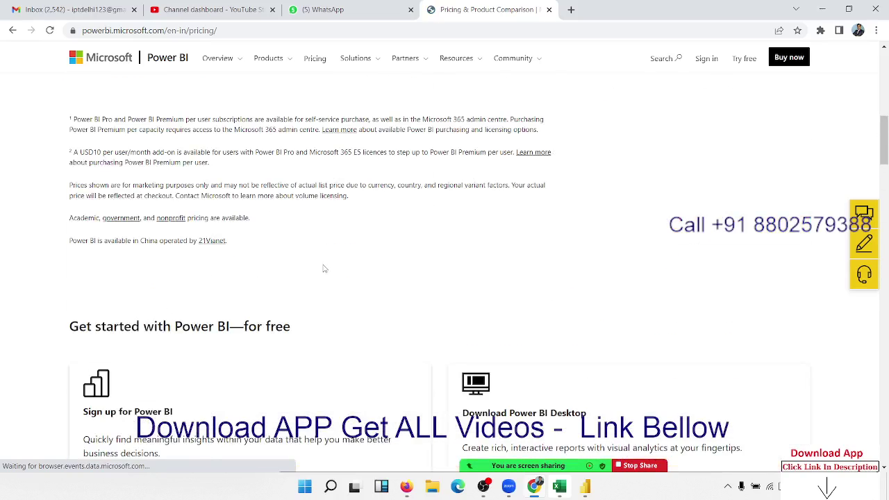
scroll(204, 269, down, 2)
click(587, 488)
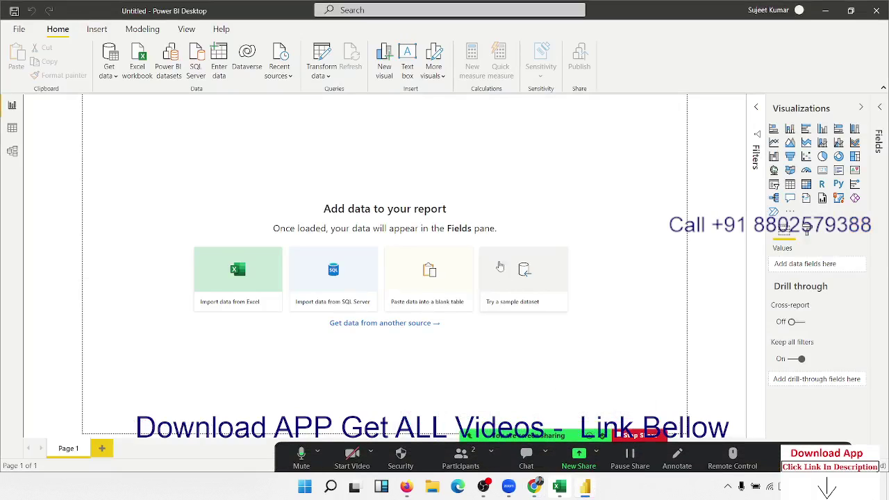
Browse the Insert and Modeling ribbons of the blank report, then return to Home.
click(97, 31)
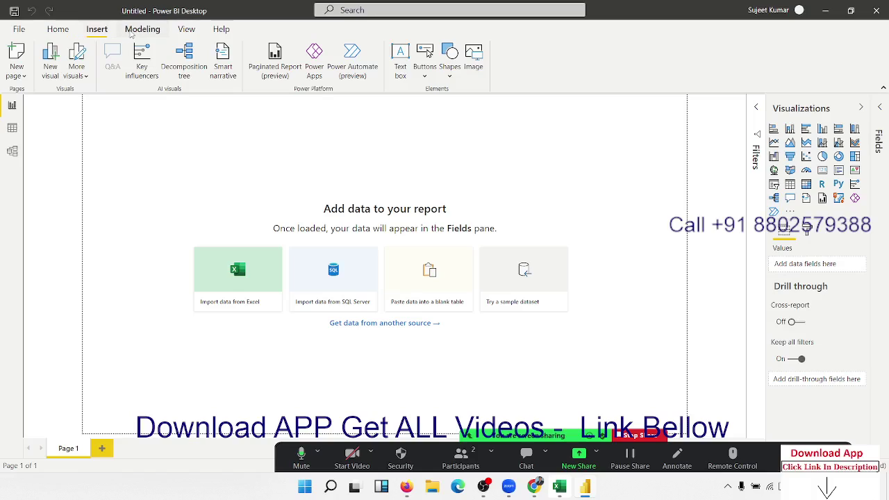
click(131, 34)
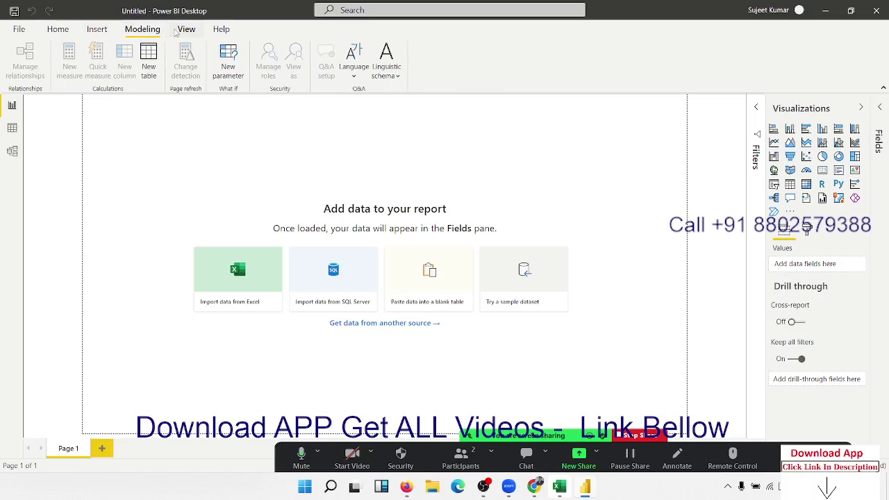
click(53, 32)
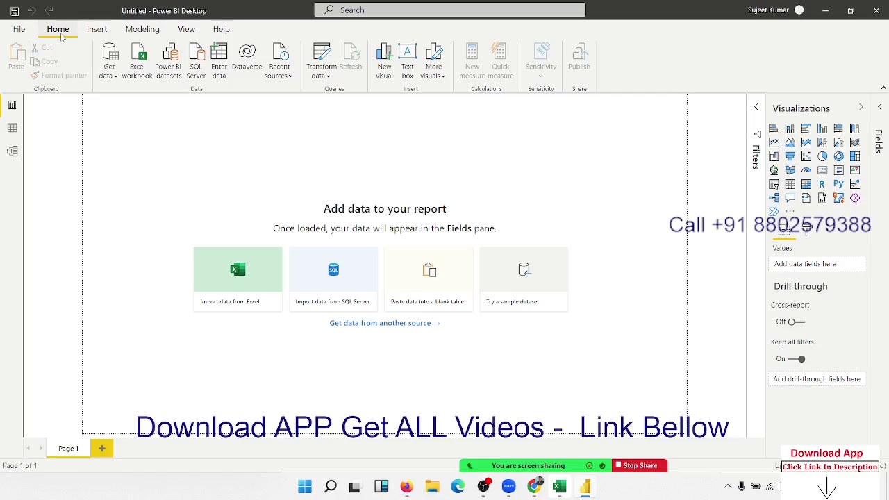
Open 3 DASHBOARD.pbix from Recent reports and close both compatibility warnings.
click(19, 29)
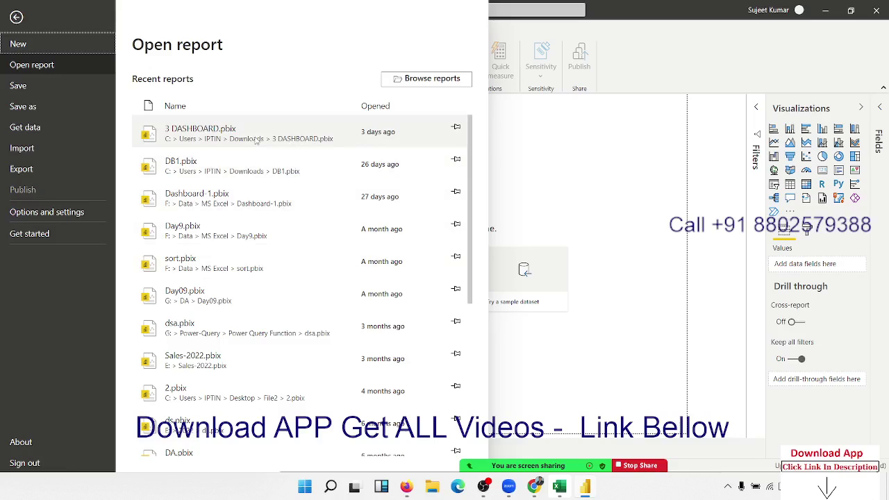
click(257, 139)
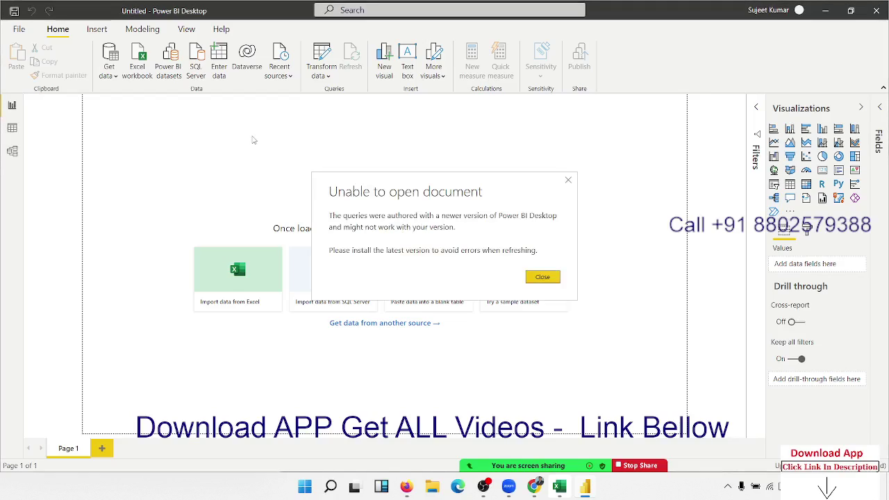
click(556, 279)
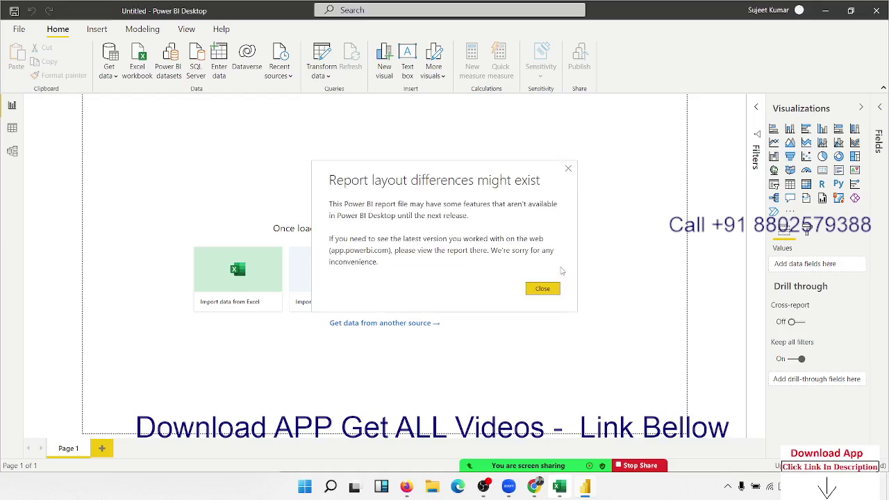
click(554, 290)
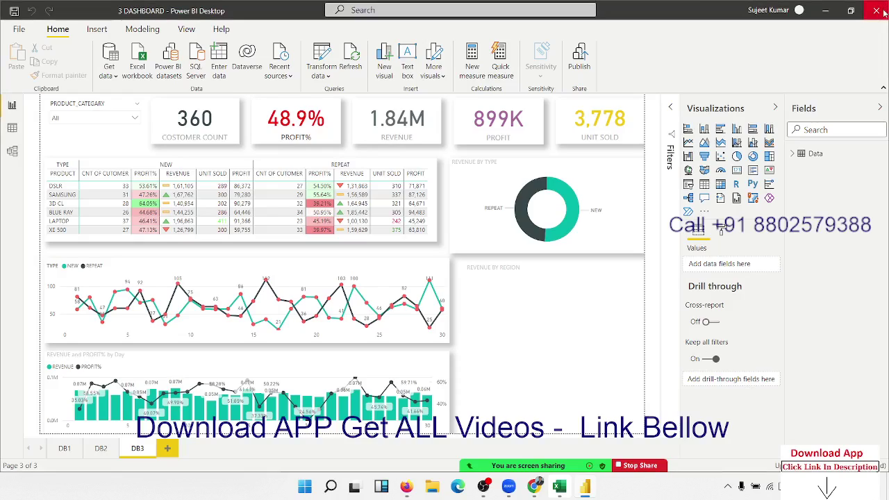
Scroll the pricing page up to the Pro and Premium cards, then return to Power BI Desktop.
mouse_move(535, 486)
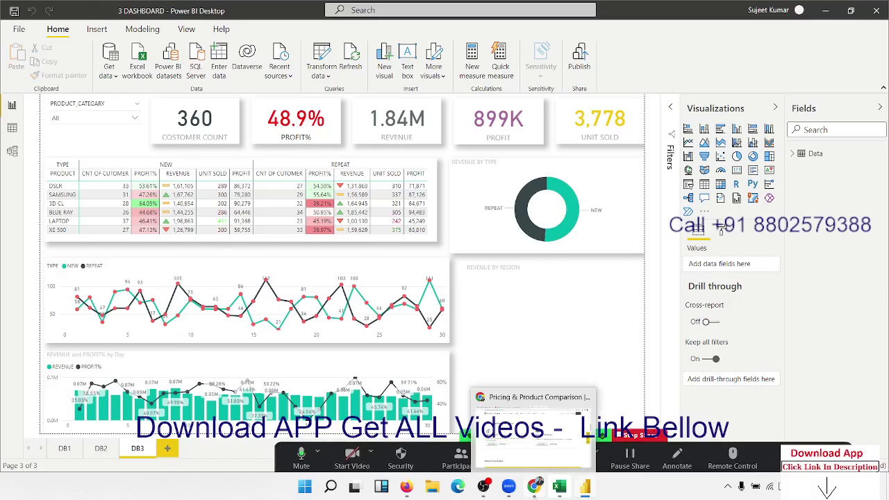
click(532, 410)
scroll(631, 171, up, 1)
scroll(654, 159, up, 4)
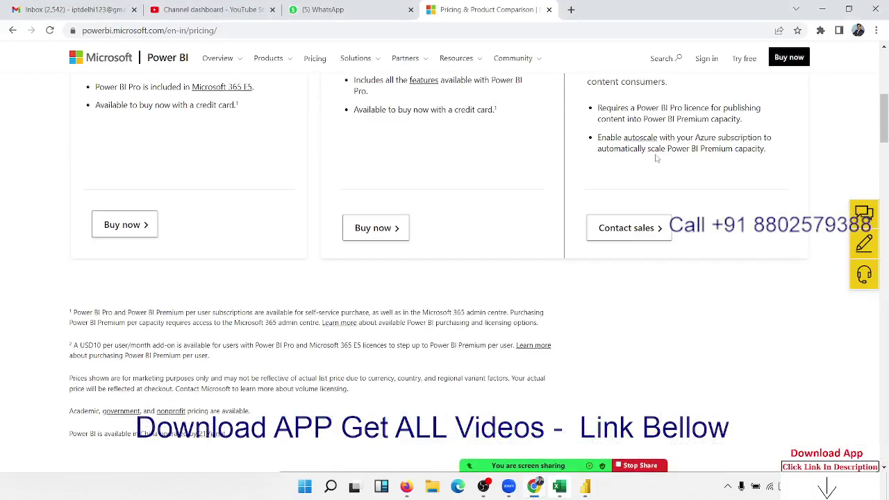
scroll(428, 221, up, 5)
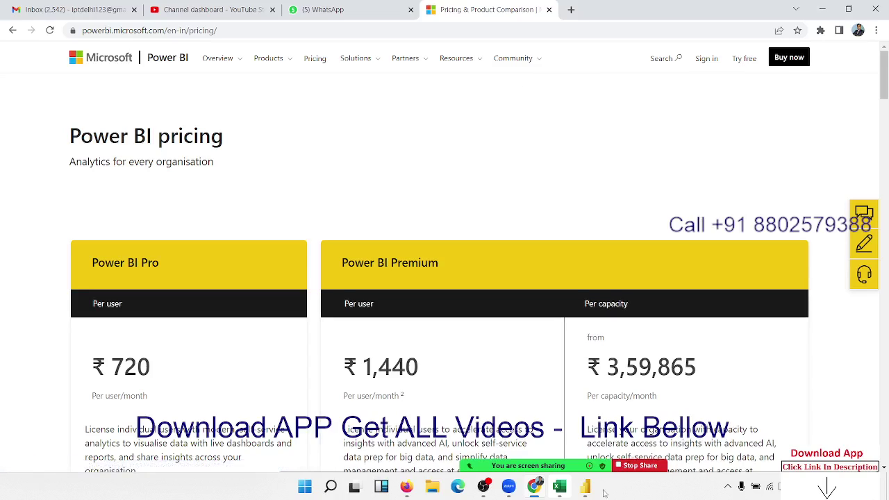
key(alt+Tab)
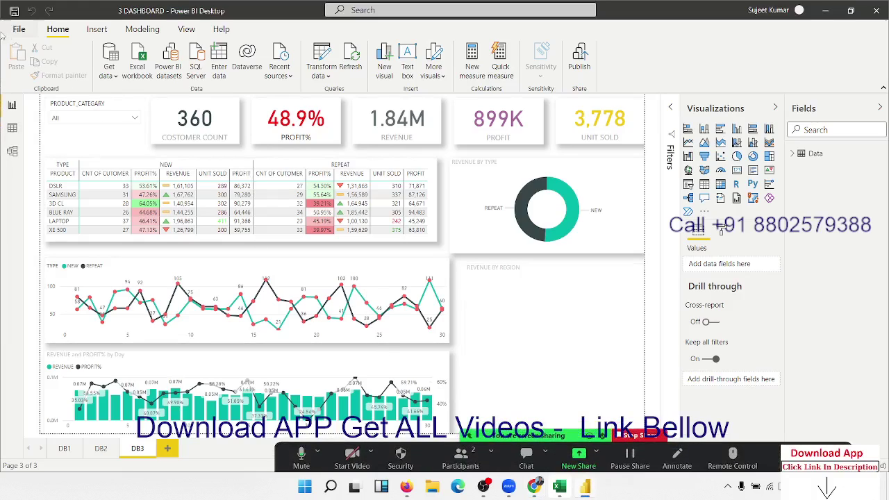
click(19, 29)
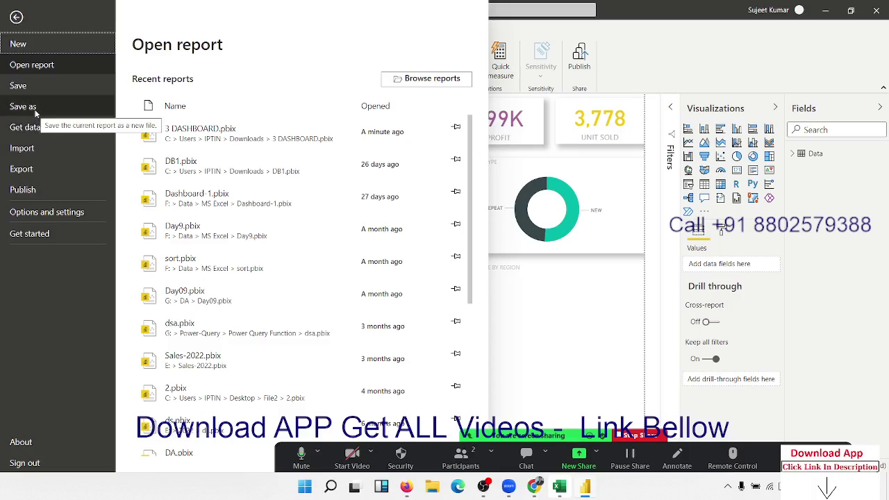
click(35, 171)
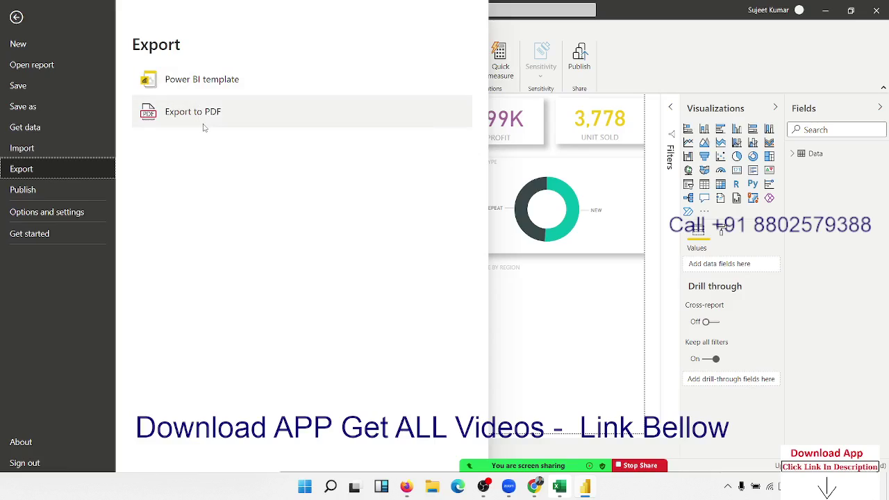
click(203, 127)
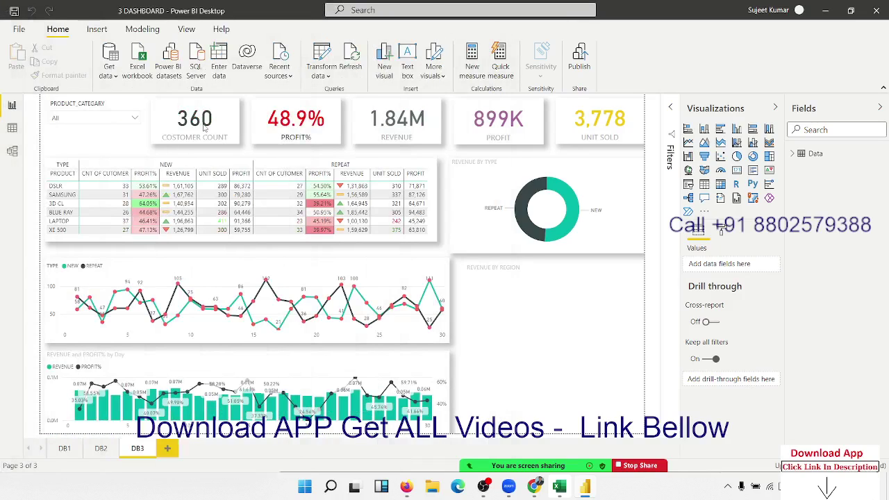
Sign in to the Power BI service from the pricing page and check the ... options menu.
click(534, 486)
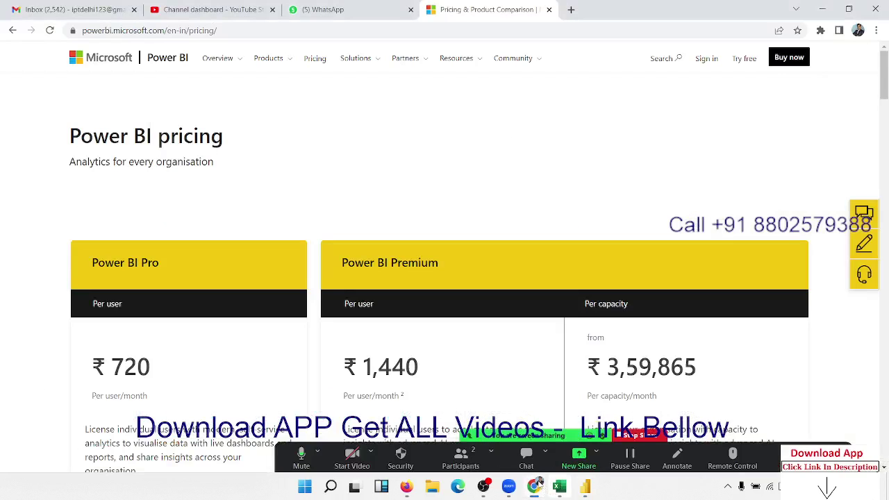
click(702, 66)
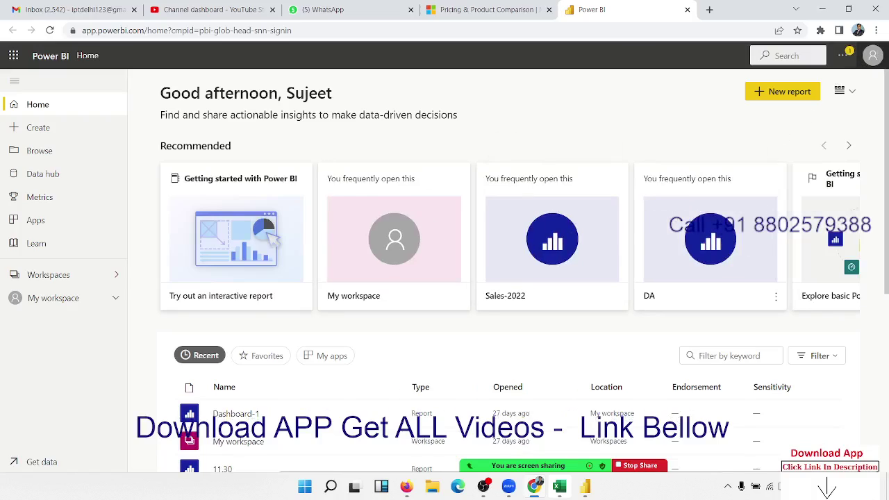
click(843, 57)
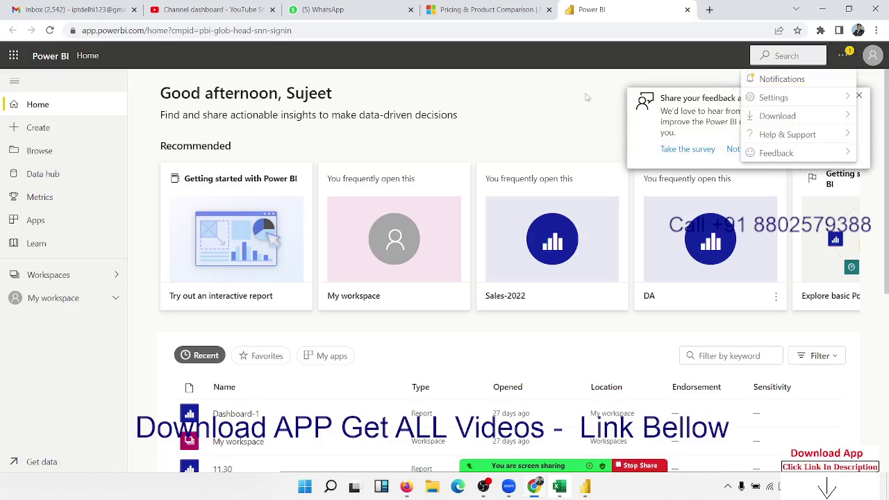
click(559, 97)
Close the feedback survey popup and open Dashboard-1 from the Recent list.
scroll(467, 344, down, 4)
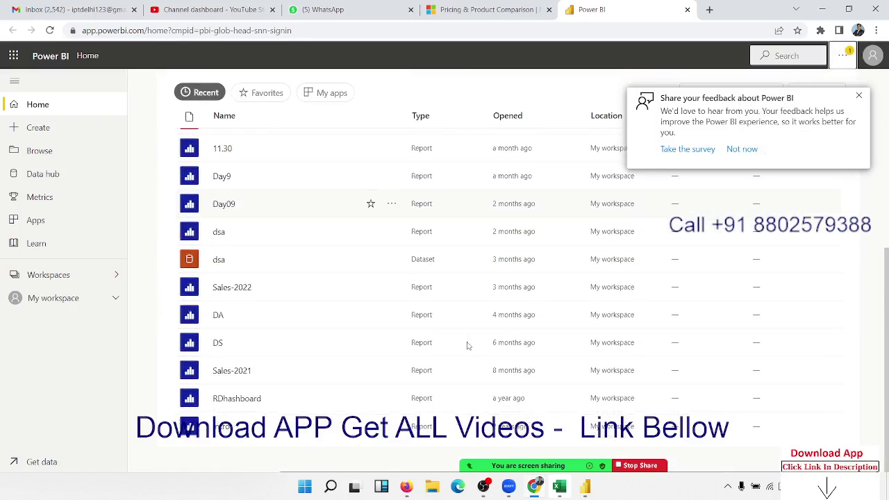
scroll(467, 345, up, 5)
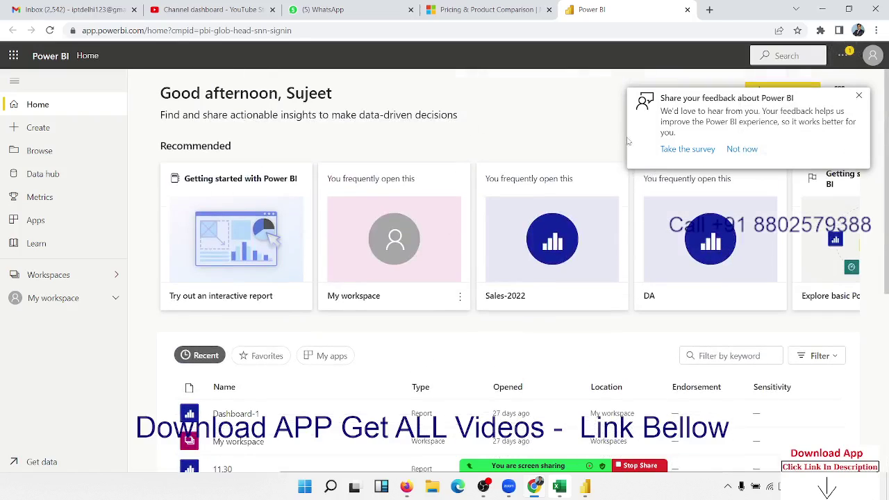
click(858, 95)
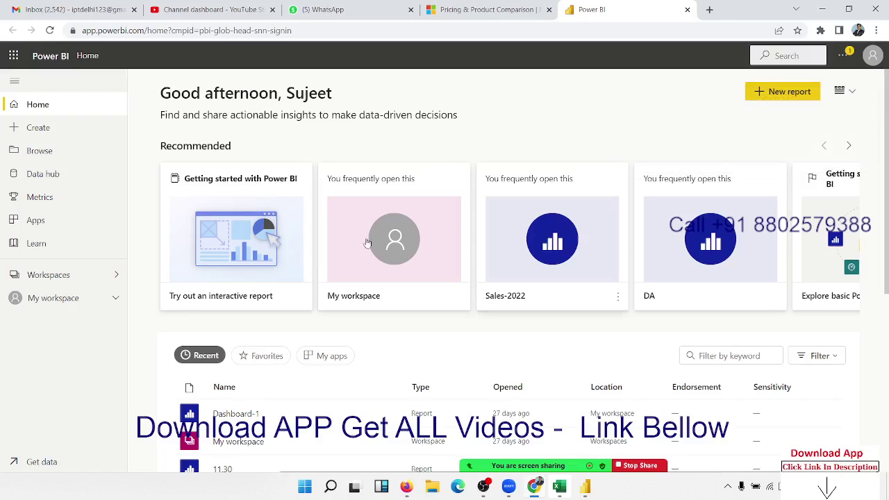
click(236, 416)
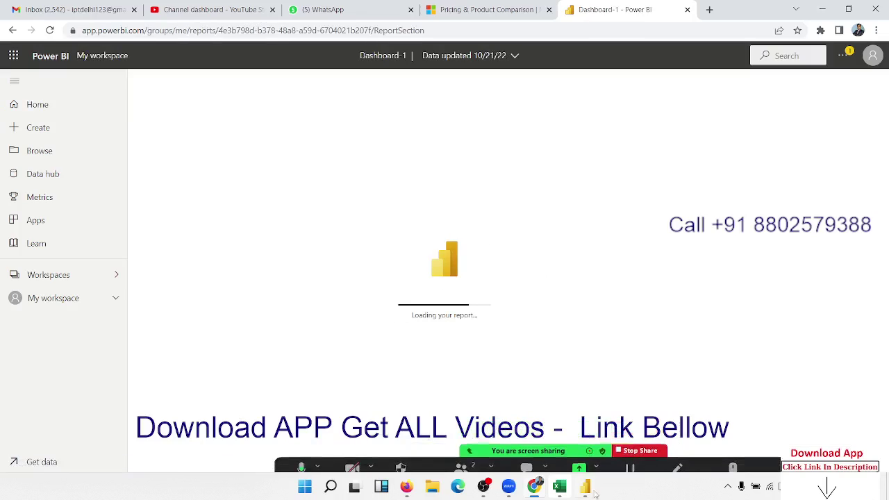
Minimize Power BI Desktop, try sharing Dashboard-1, decline the Pro upgrade, and view Export options.
key(alt+Tab)
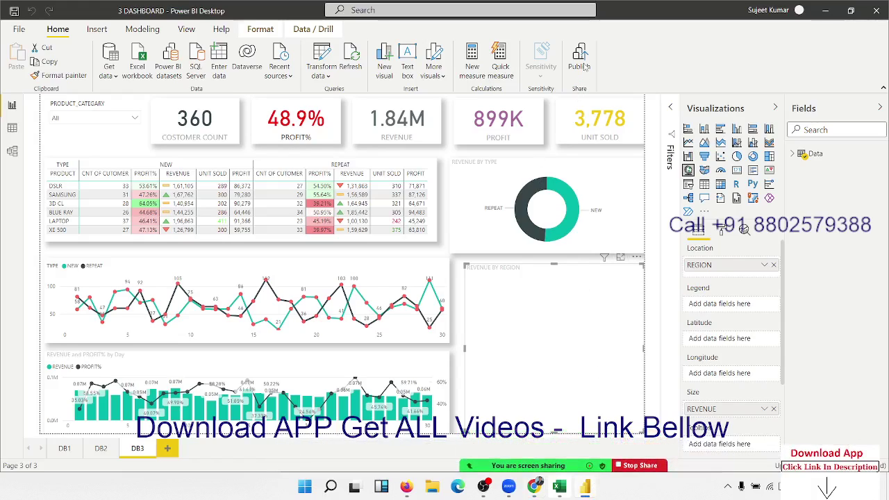
click(824, 13)
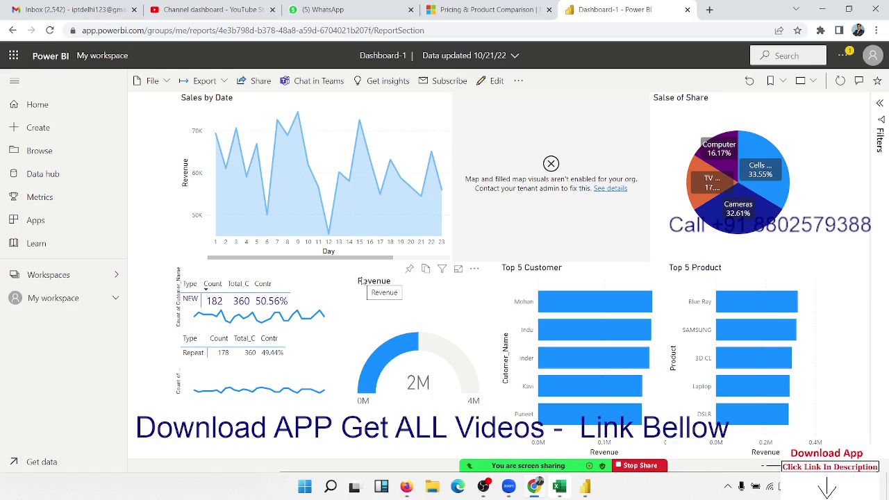
click(257, 83)
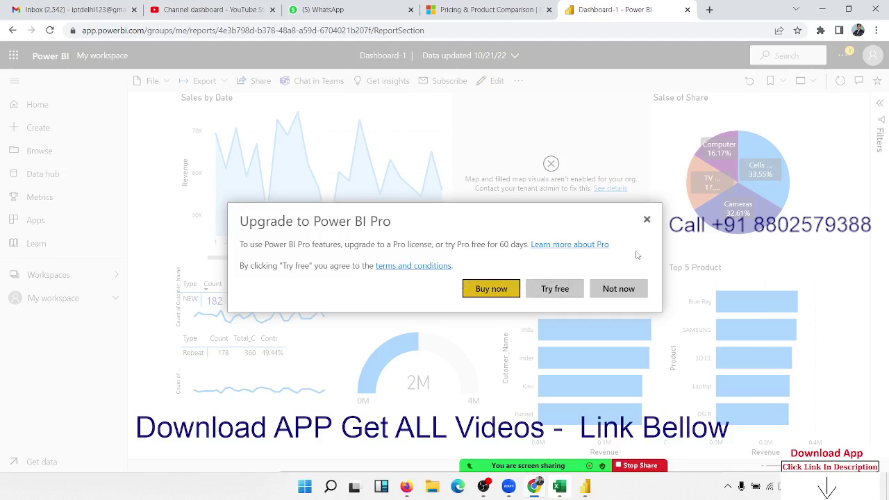
click(646, 219)
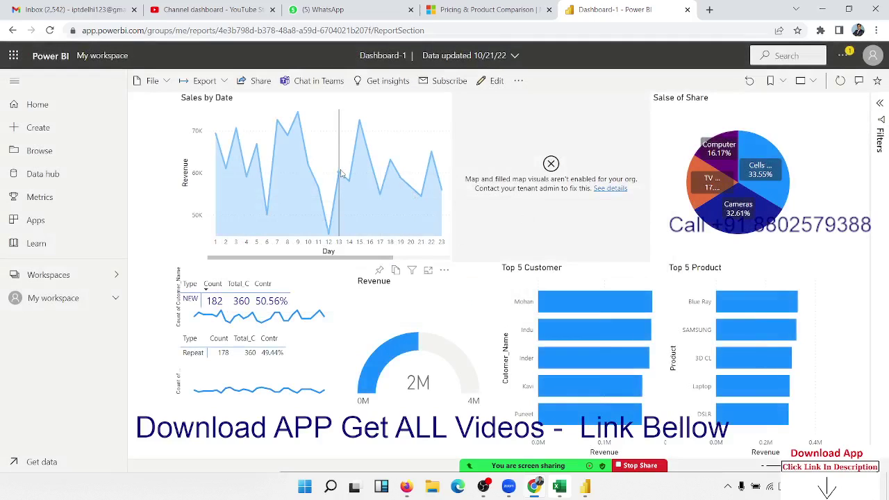
mouse_move(336, 174)
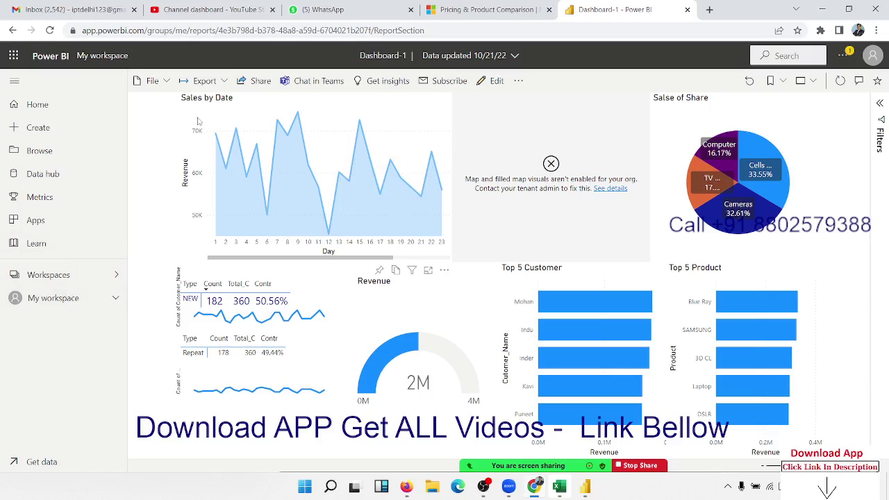
click(222, 81)
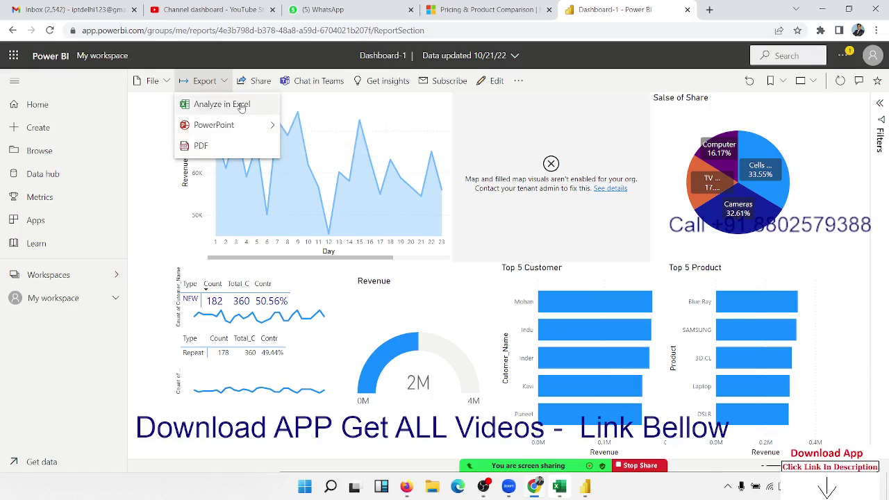
View the File > Embed report options (Publish to web, Developer Playground), then go to Apps.
click(167, 84)
click(166, 82)
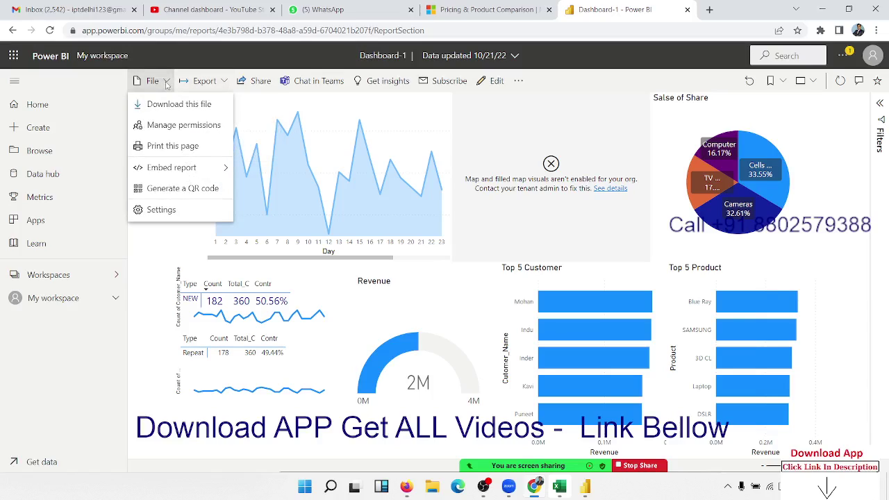
mouse_move(212, 168)
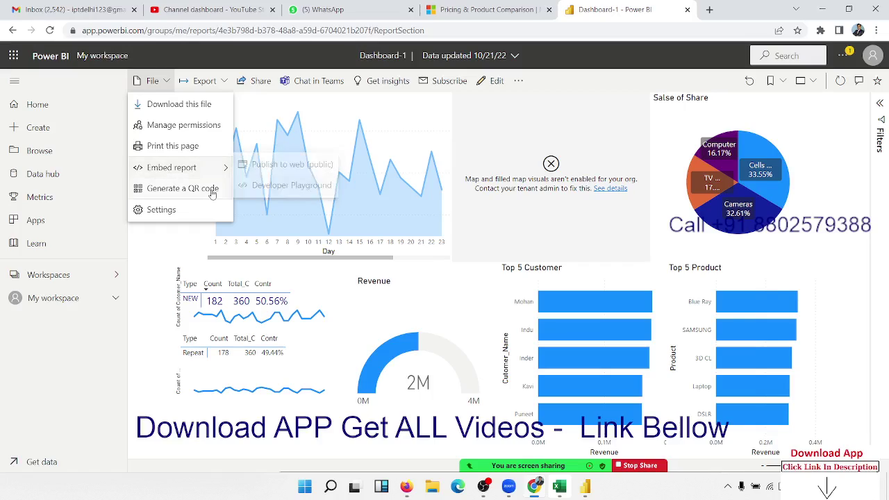
mouse_move(179, 175)
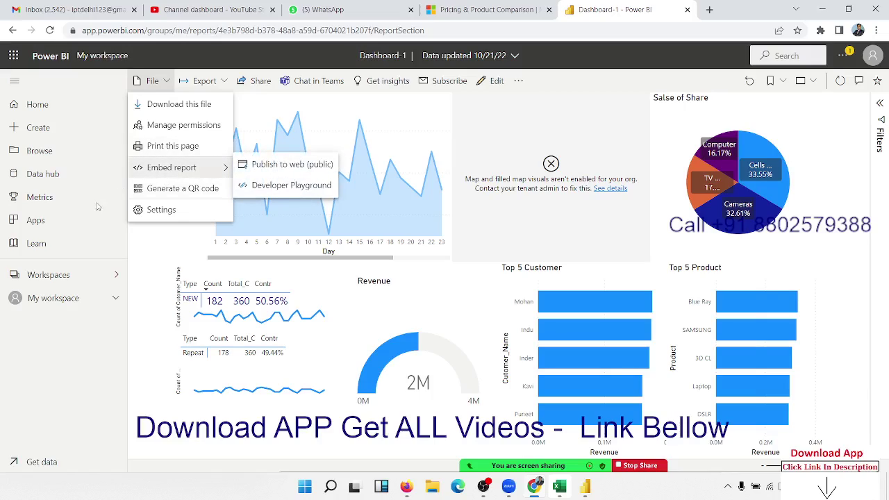
click(33, 228)
click(32, 229)
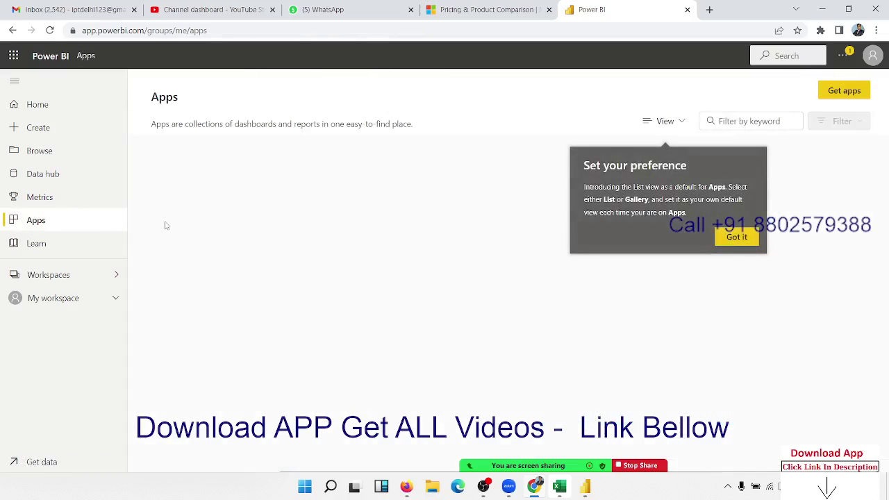
Dismiss the view-preference tip, browse the installable apps catalogue, then return to the Power BI Home page.
click(754, 239)
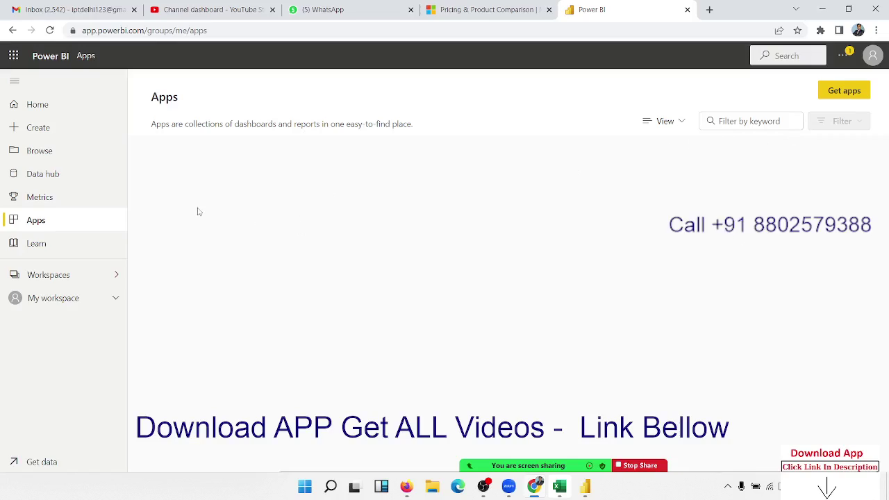
click(828, 98)
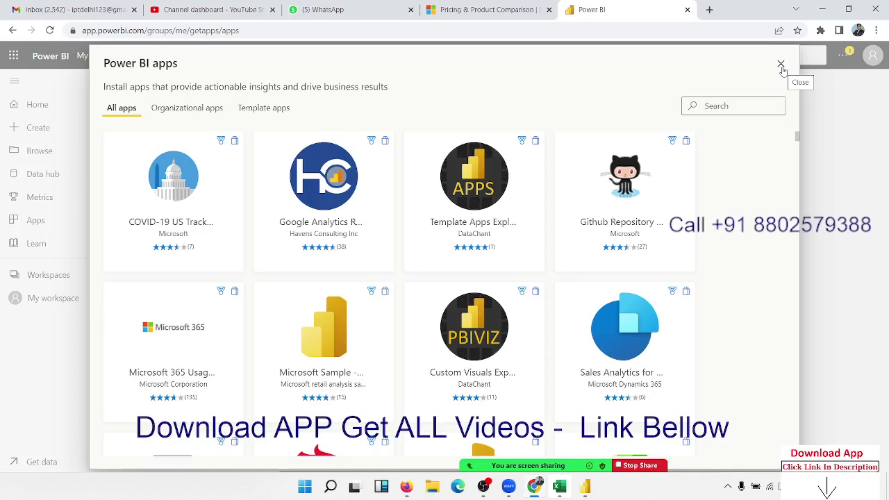
click(781, 65)
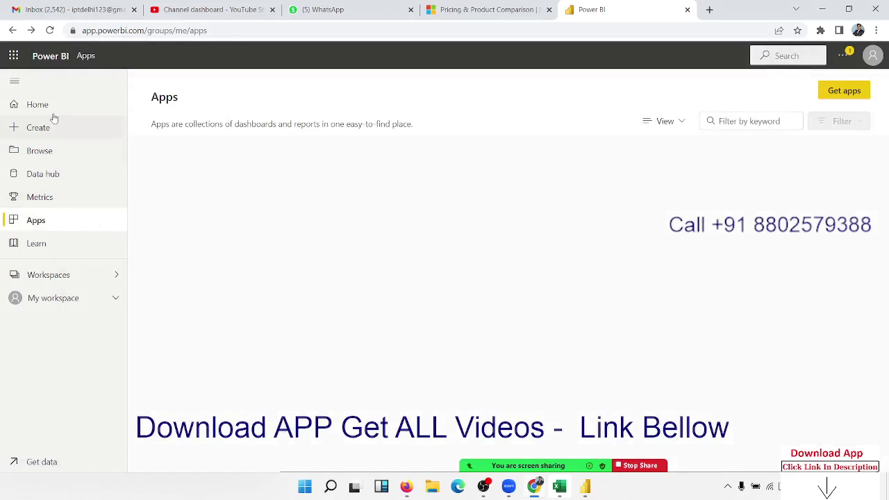
click(41, 104)
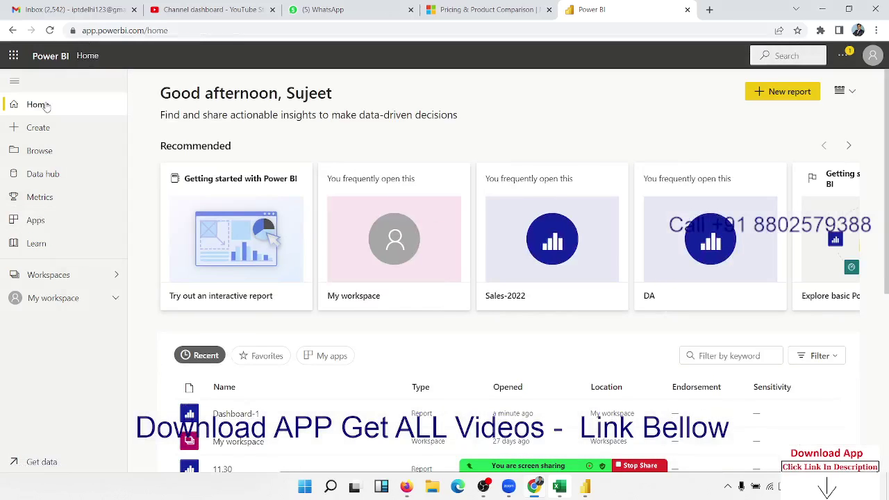
Confirm the account has a free licence, review Power BI Pro and Premium pricing, then switch to Gmail.
click(872, 61)
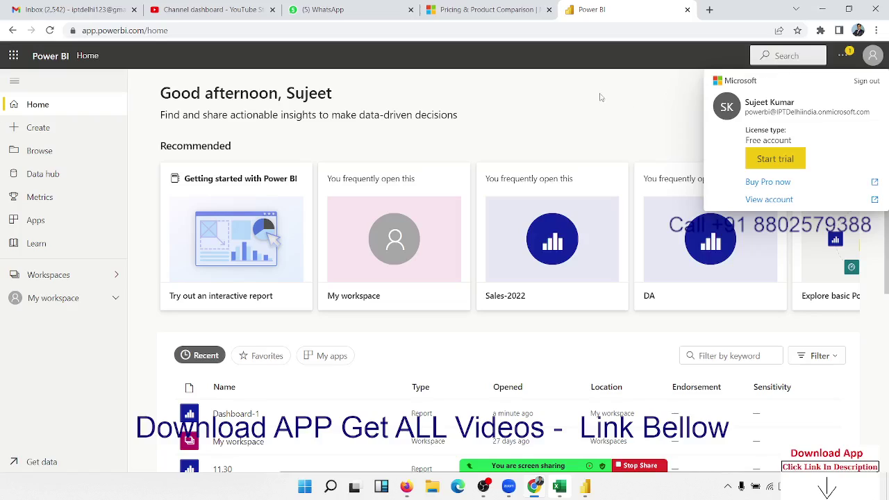
click(598, 67)
click(493, 8)
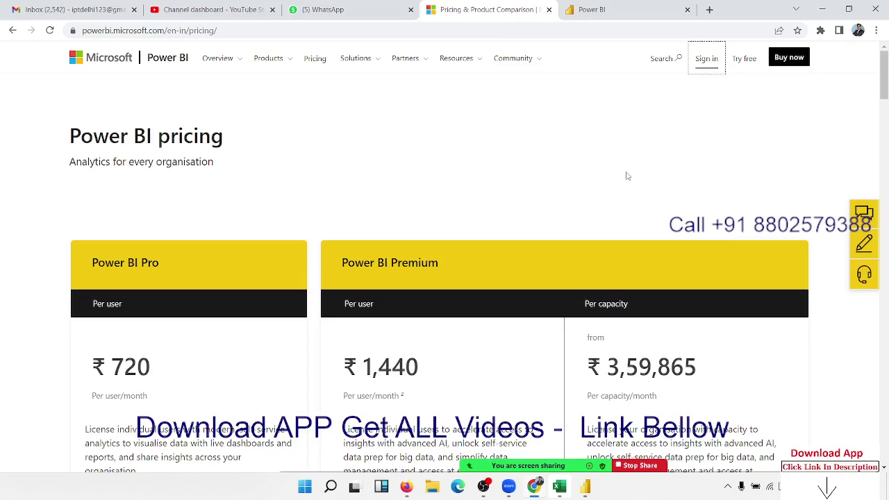
click(115, 17)
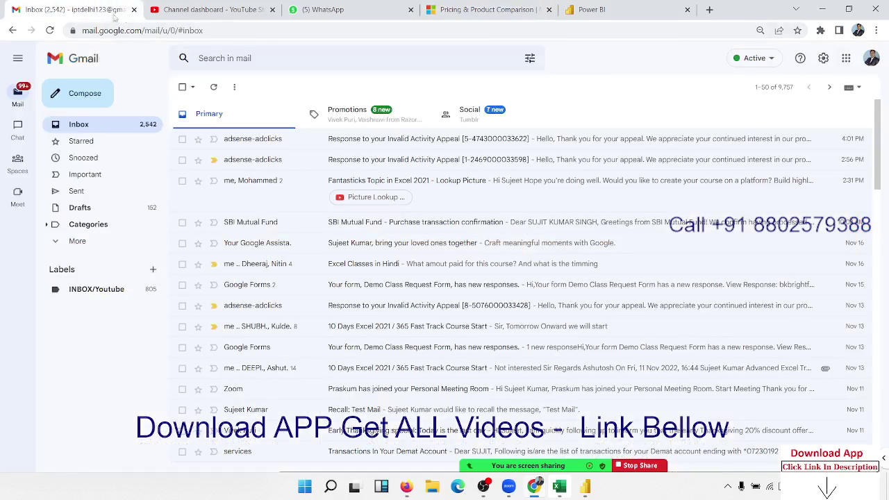
Switch from the Gmail inbox back to the Power BI service Home page tab.
click(644, 11)
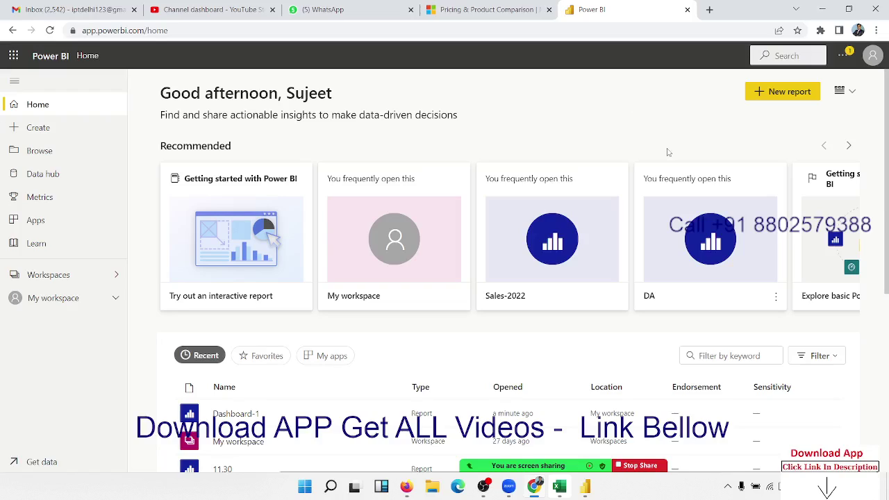
Bring up the DB3 dashboard in Power BI Desktop, check the signed-in account, and view the Data table rows.
click(585, 486)
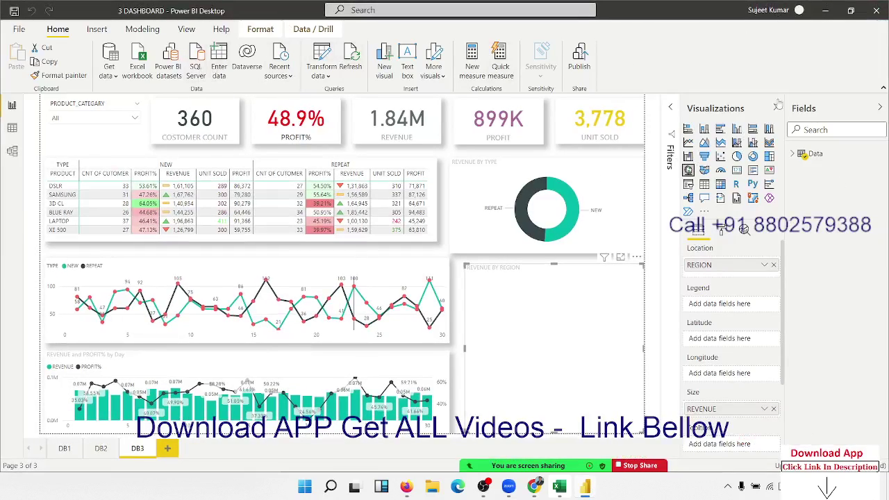
click(786, 9)
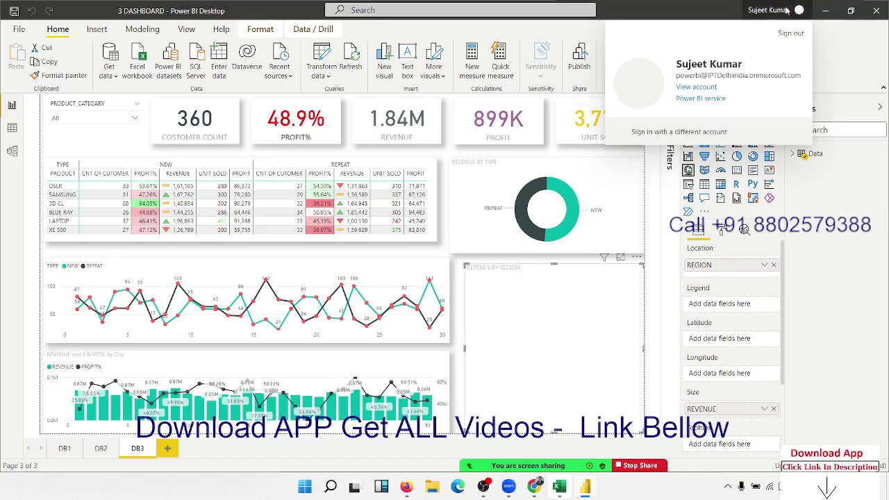
click(856, 56)
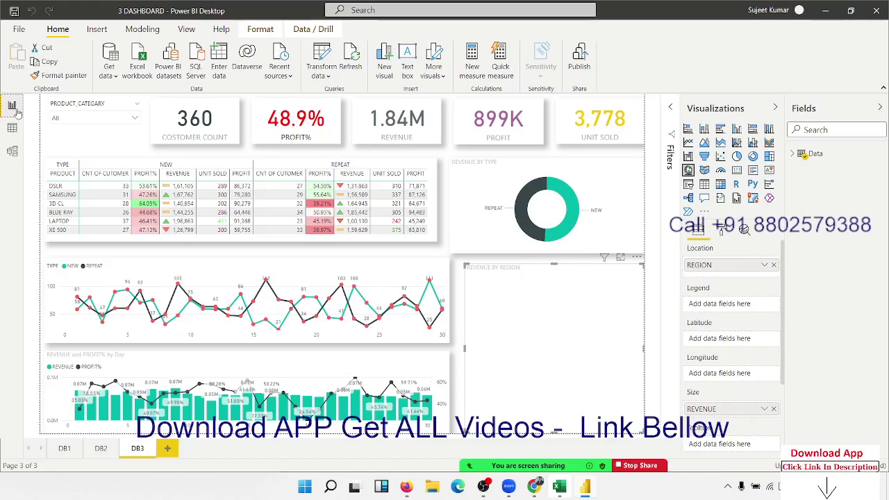
click(12, 129)
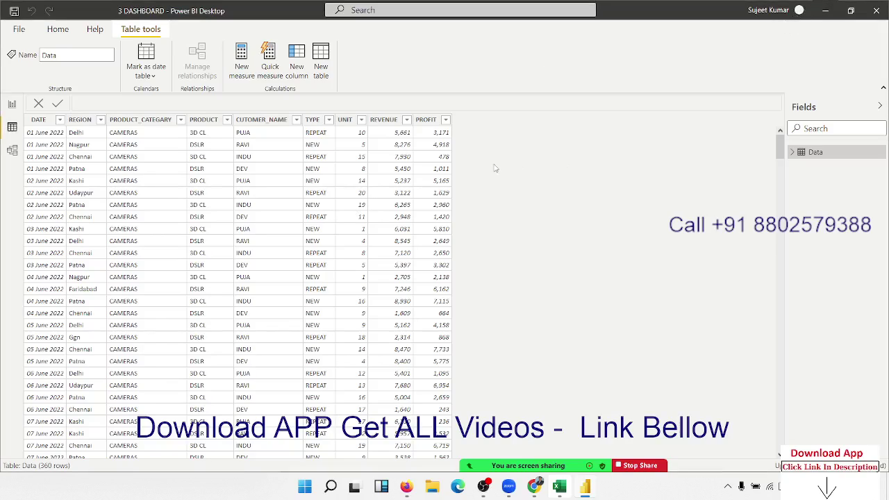
Inspect the TYPE column's values, then go back to the Power BI service Home page in Chrome.
click(330, 146)
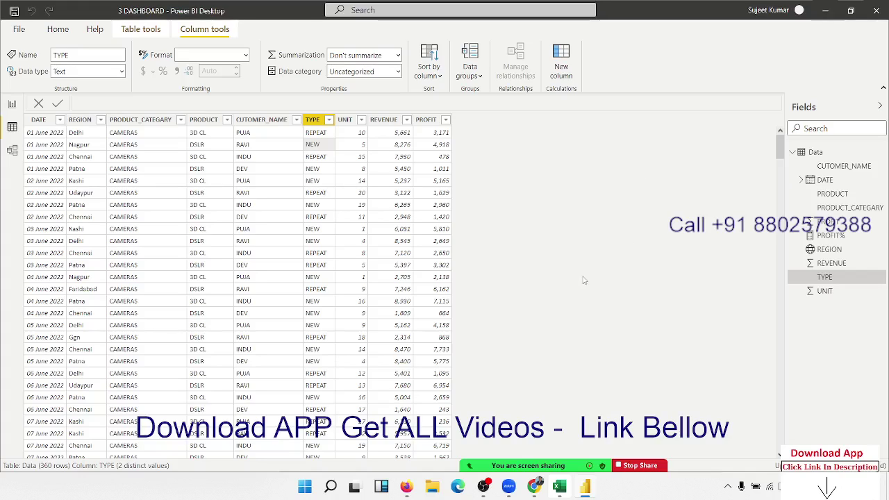
click(533, 486)
scroll(438, 338, down, 3)
scroll(438, 338, up, 3)
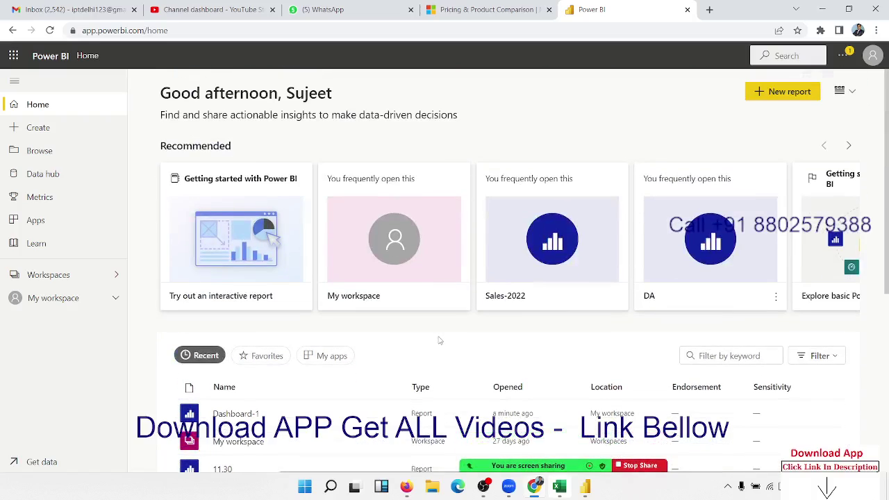
Open tableau.com in a new Chrome tab and look over its home page.
click(709, 10)
text(tra)
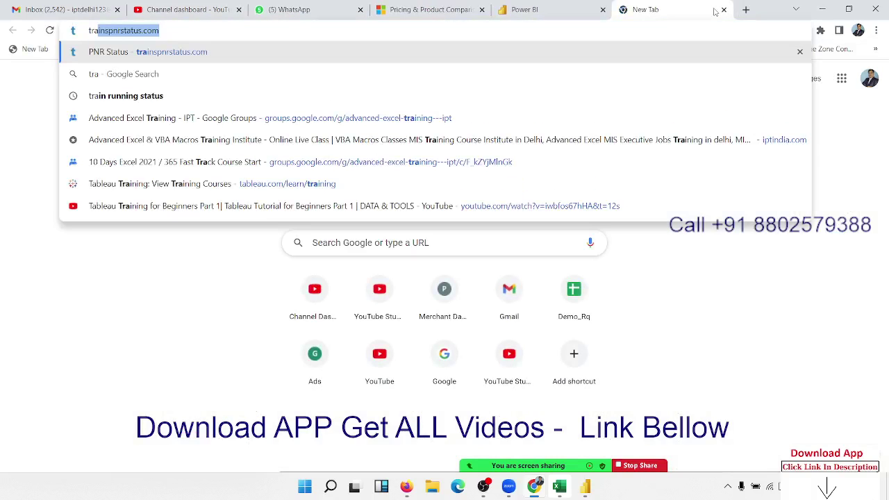
key(BackSpace)
key(BackSpace)
key(BackSpace)
text(a)
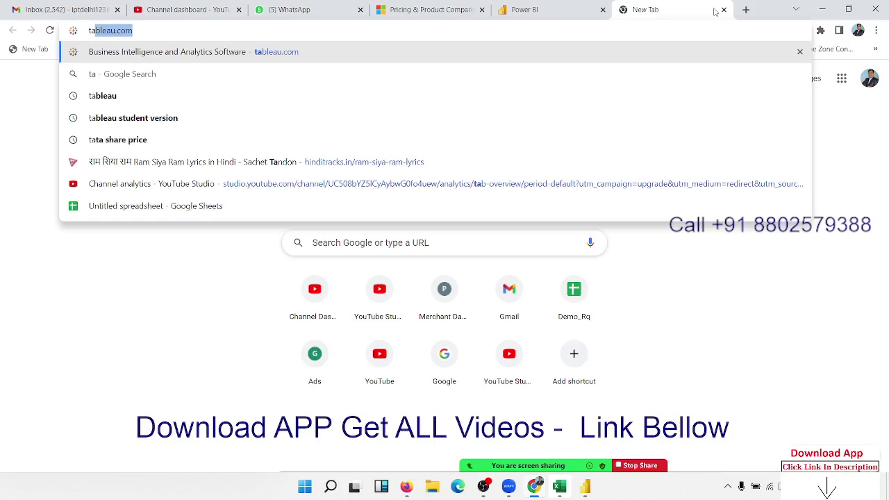
text(b)
key(Return)
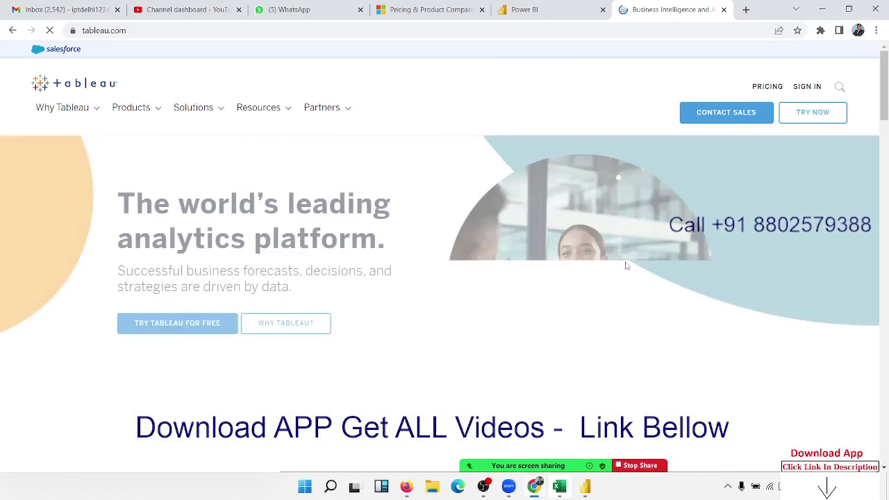
scroll(693, 226, down, 3)
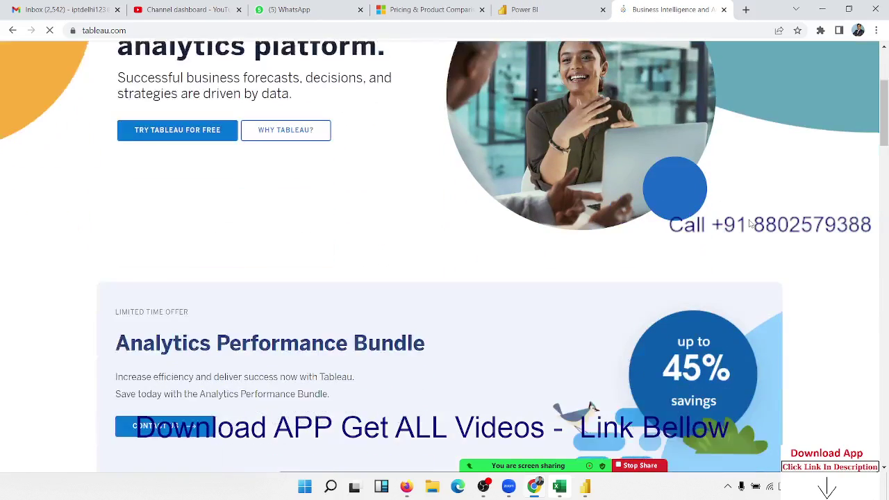
scroll(693, 227, down, 5)
scroll(729, 166, up, 8)
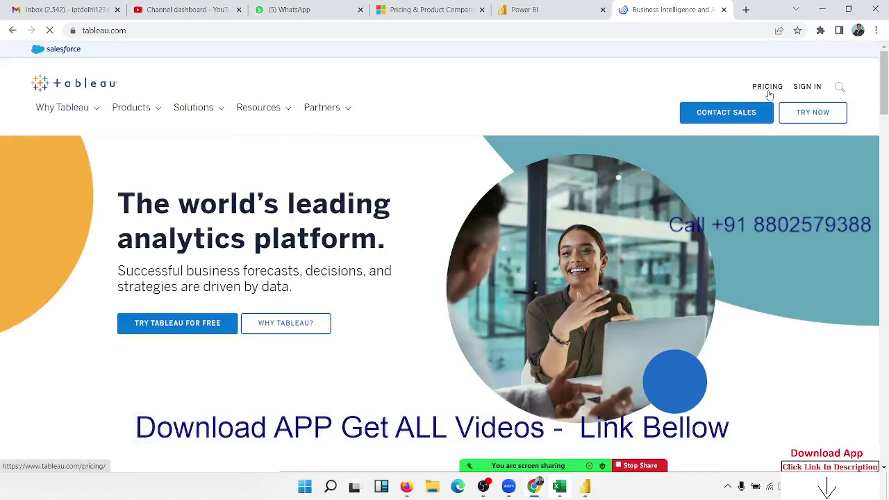
Review Tableau's pricing plans for teams.
click(767, 87)
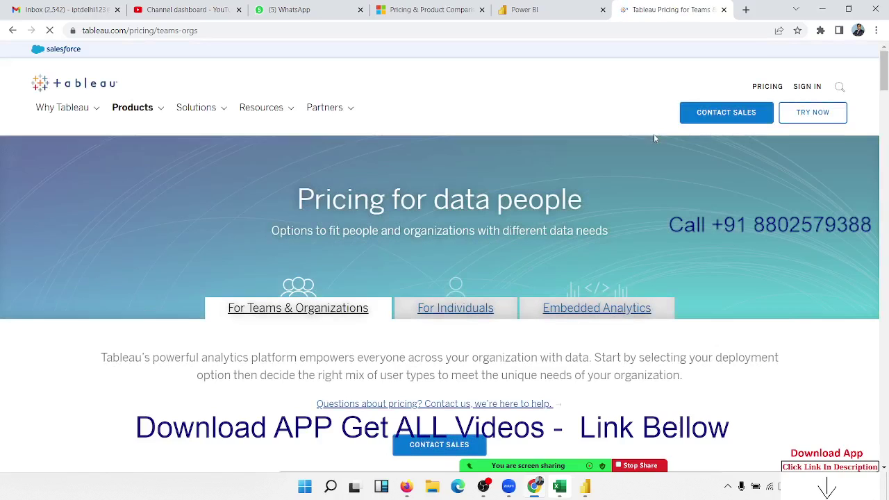
scroll(655, 274, down, 3)
scroll(656, 273, down, 5)
scroll(656, 274, up, 2)
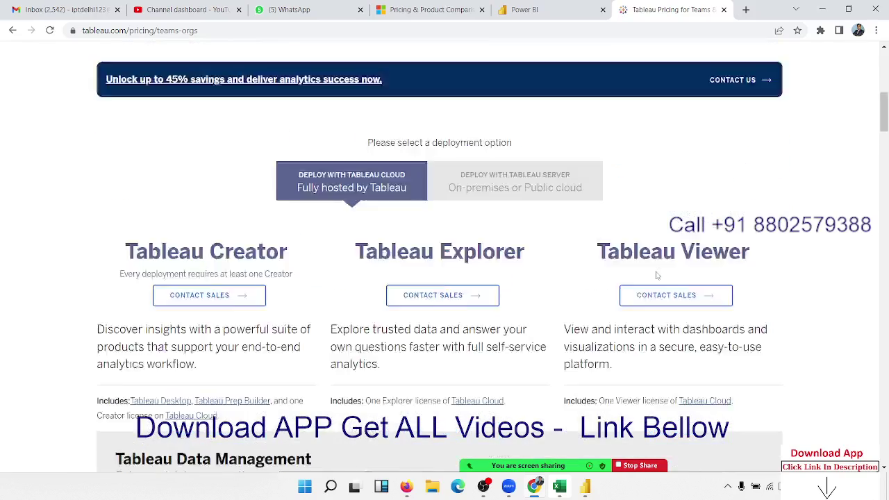
scroll(654, 274, up, 4)
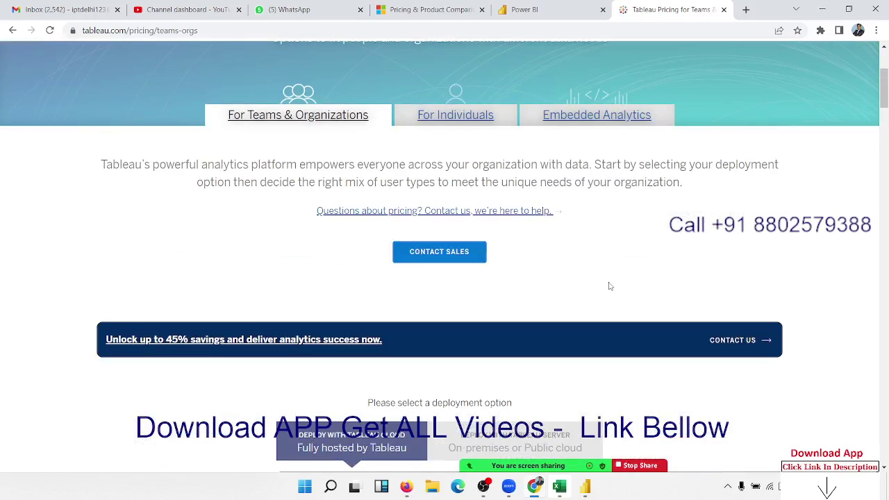
Check Tableau pricing for individuals, then close the tab and return to Power BI Desktop.
click(432, 116)
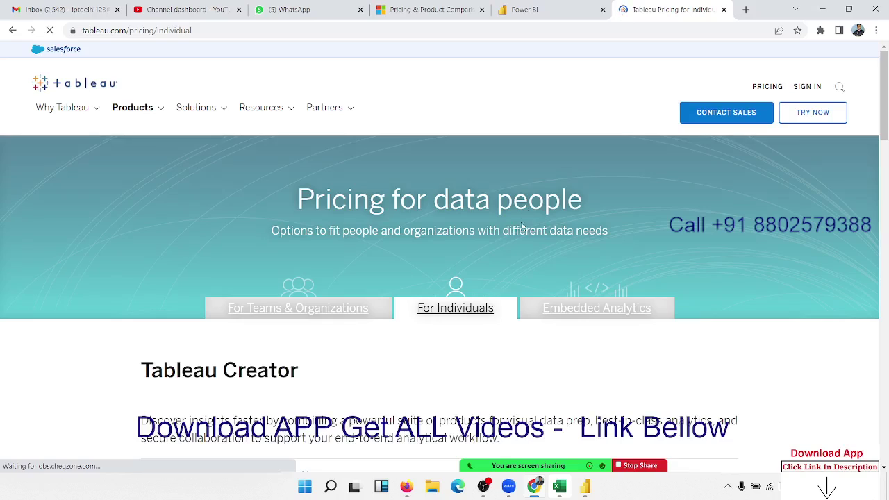
scroll(517, 250, down, 3)
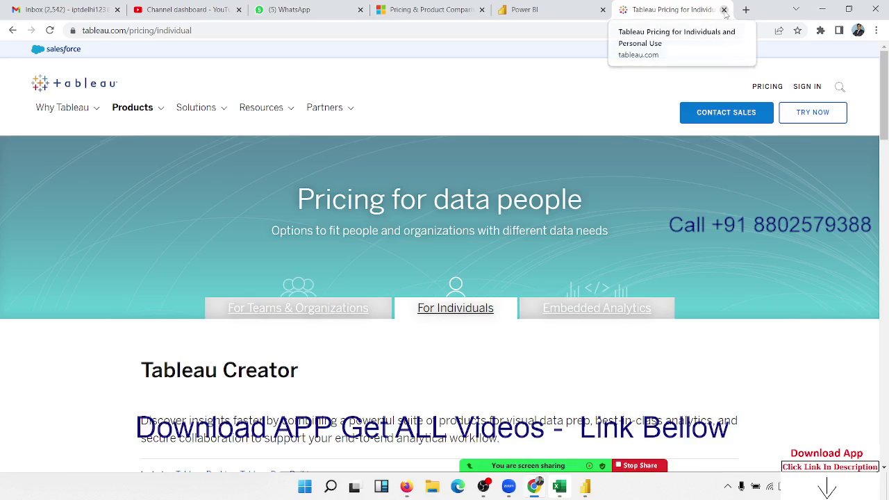
click(723, 9)
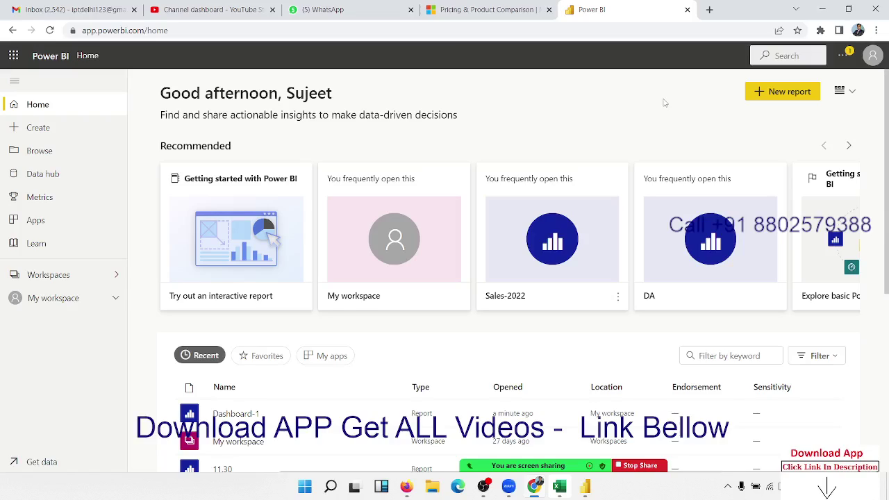
click(822, 9)
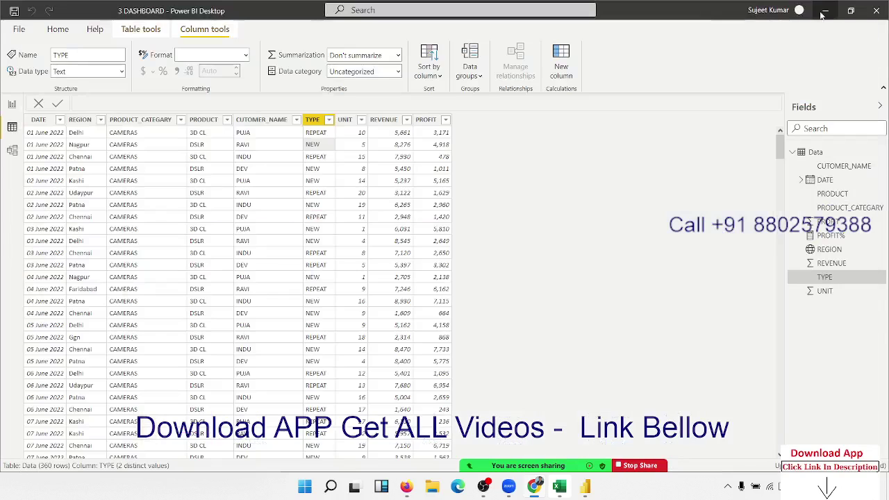